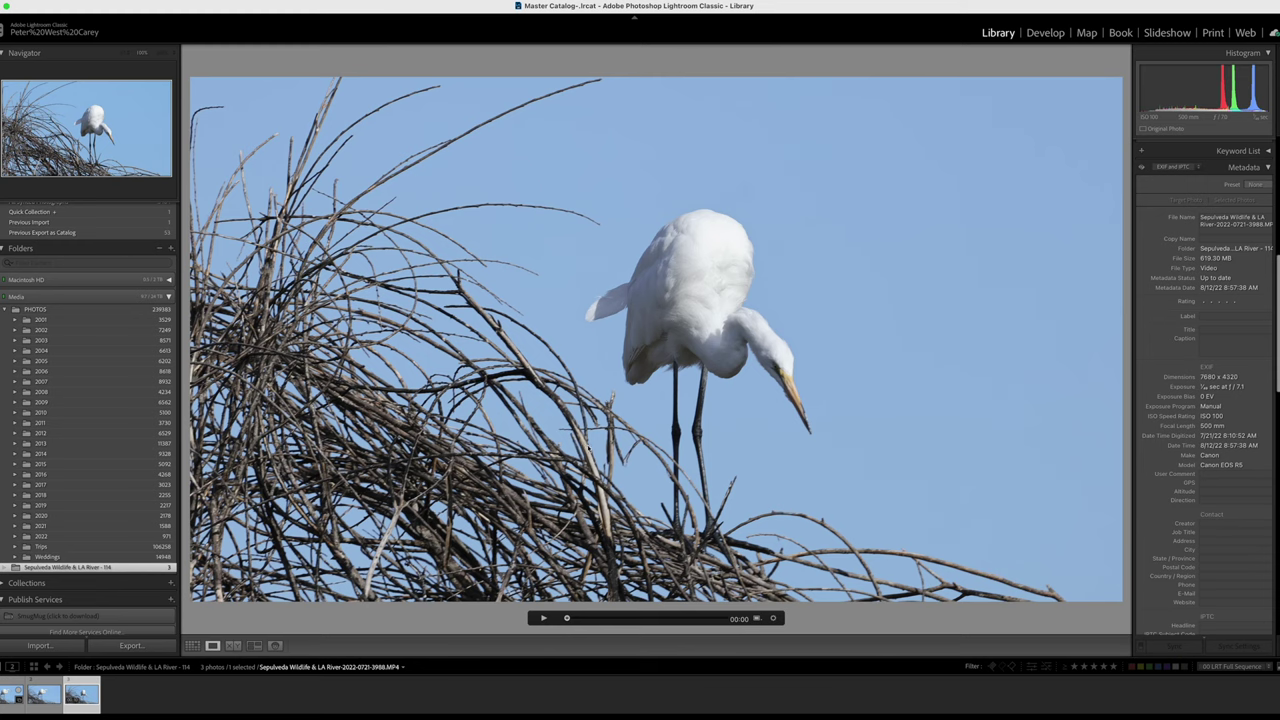
Step: Play the 8K egret clip, pause at 00:04 as it lifts its head, and capture that frame
{"action": "left_click", "coordinate": [543, 618]}
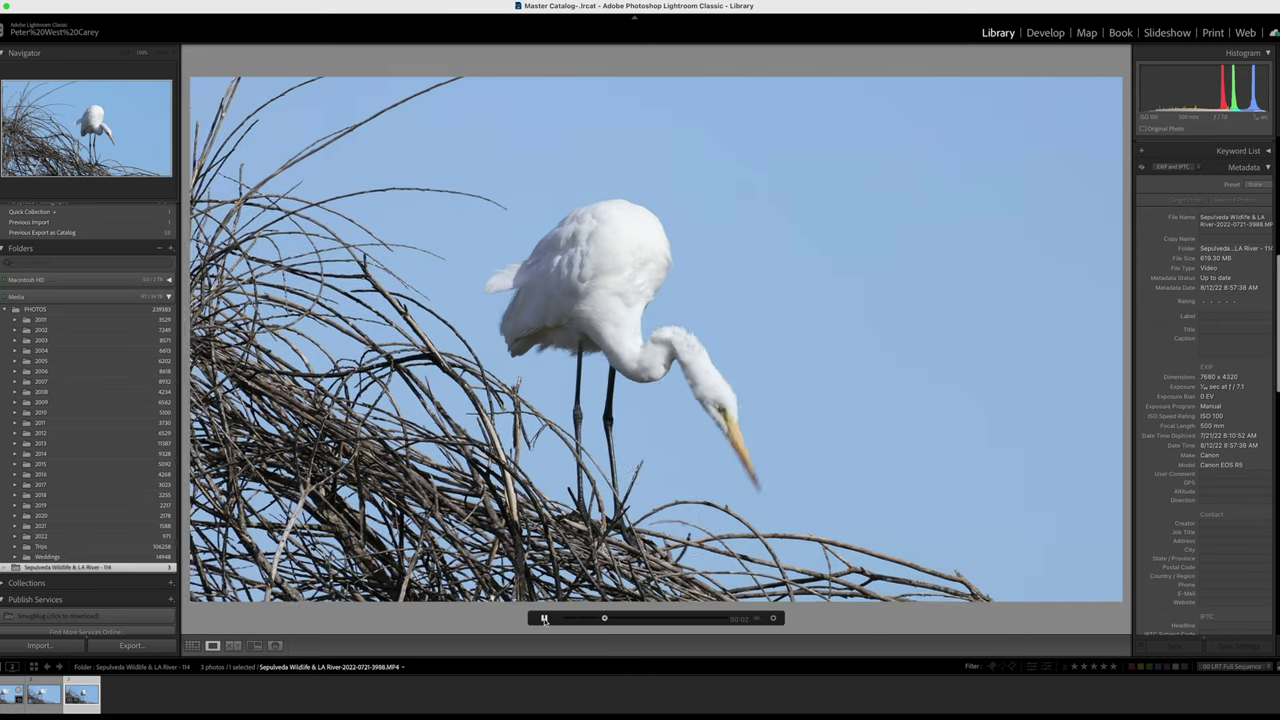
{"action": "left_click", "coordinate": [543, 618]}
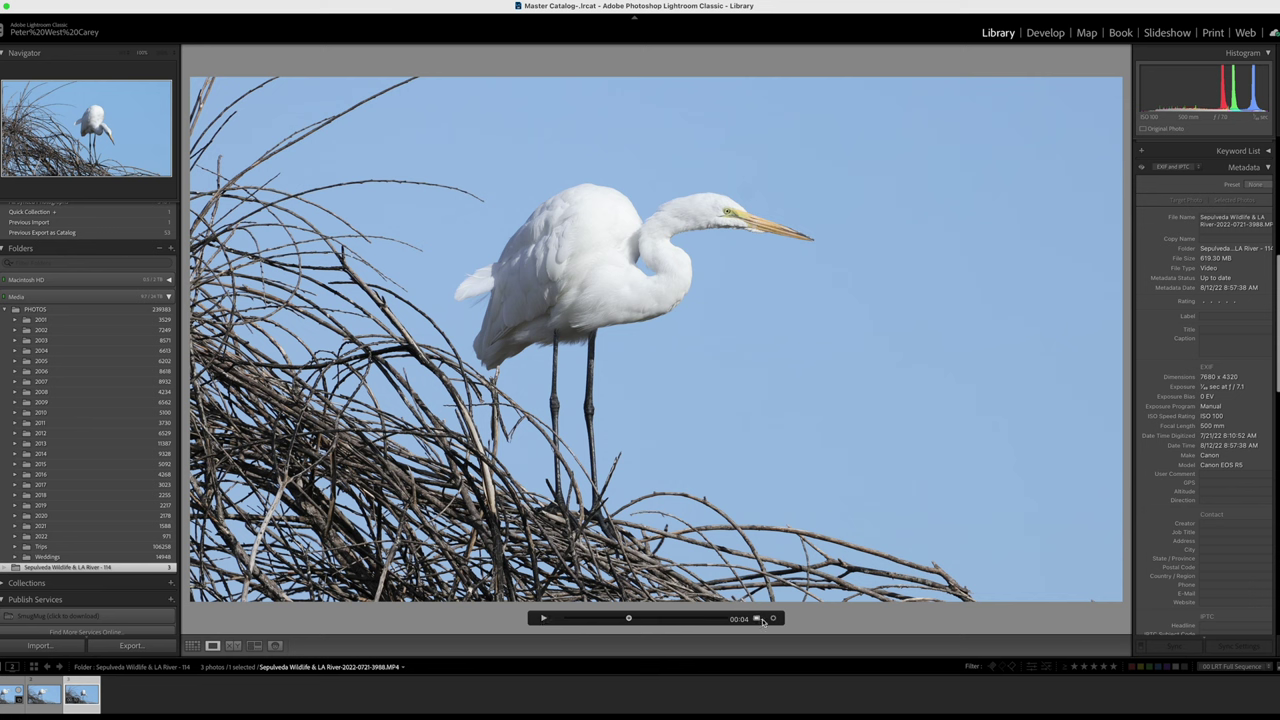
{"action": "left_click", "coordinate": [760, 620]}
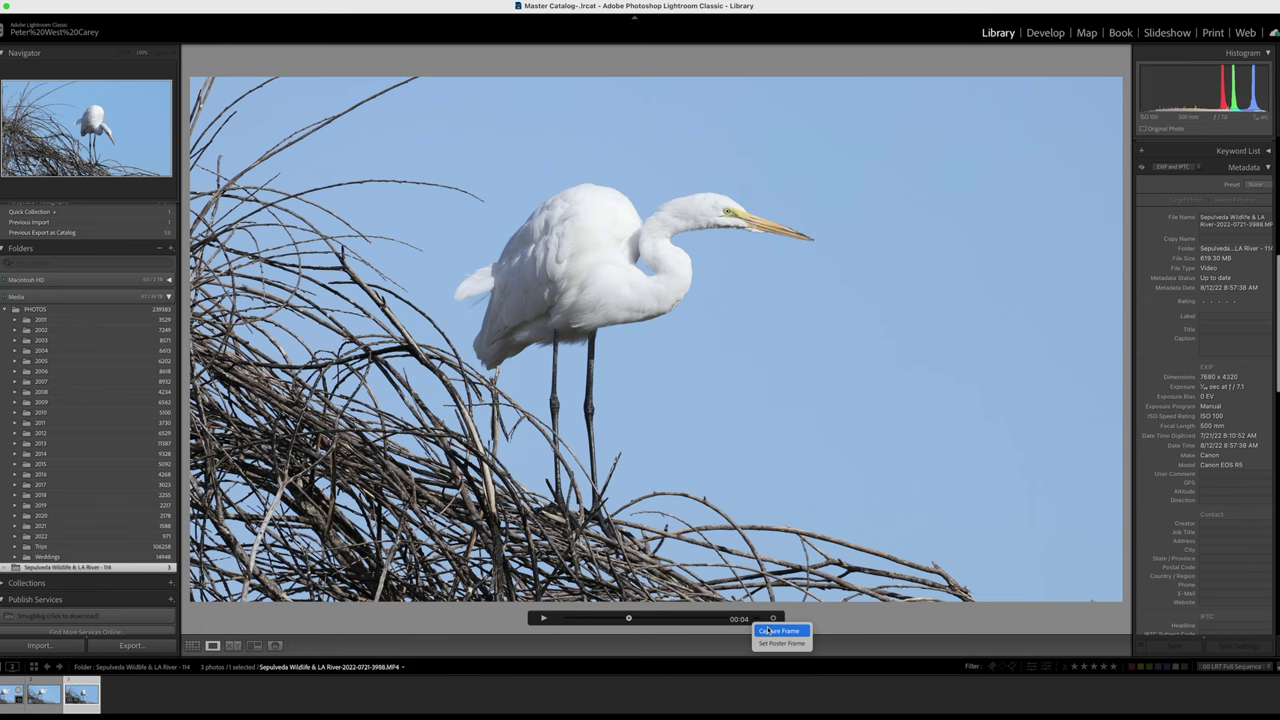
{"action": "left_click", "coordinate": [767, 631]}
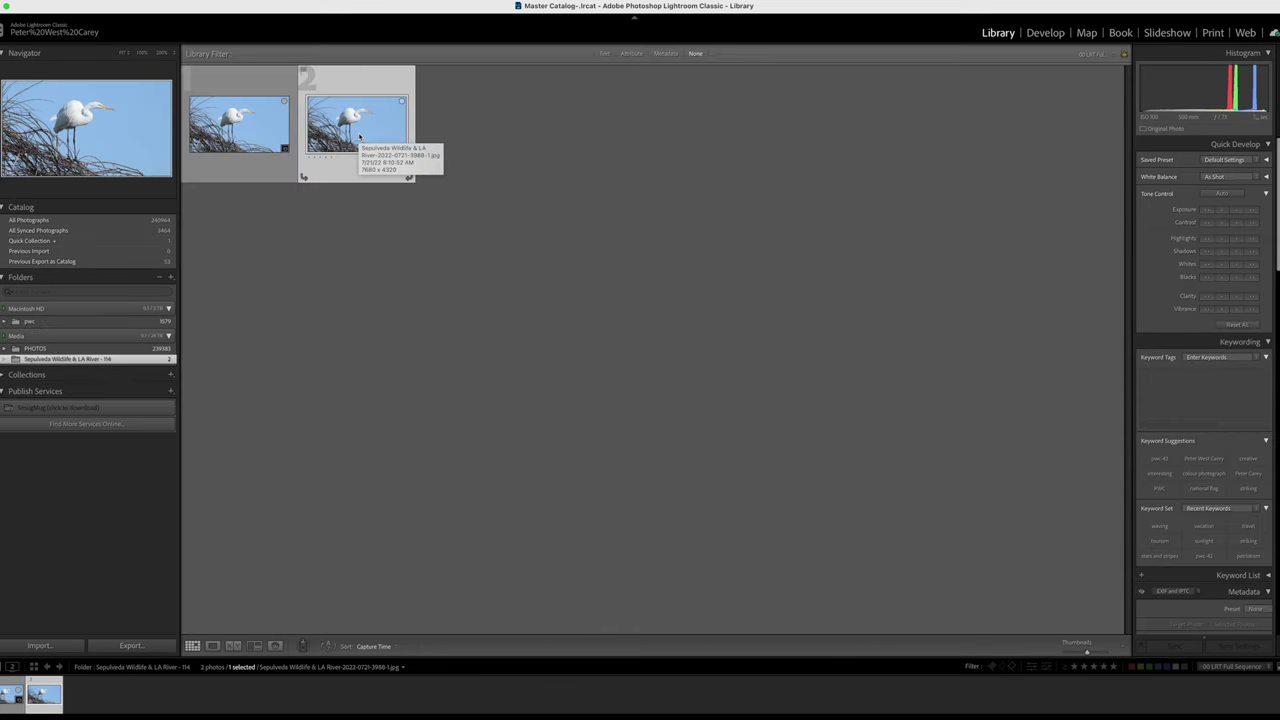
{"action": "left_click", "coordinate": [260, 132]}
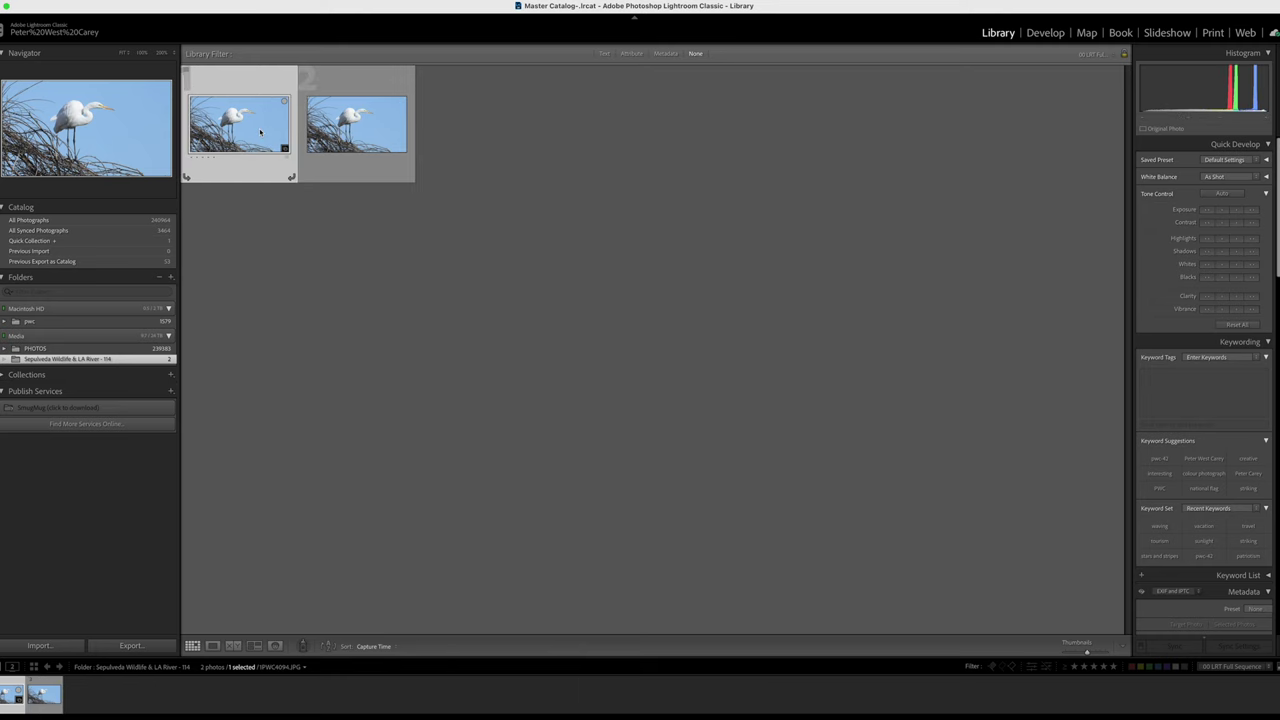
{"action": "mouse_move", "coordinate": [240, 125]}
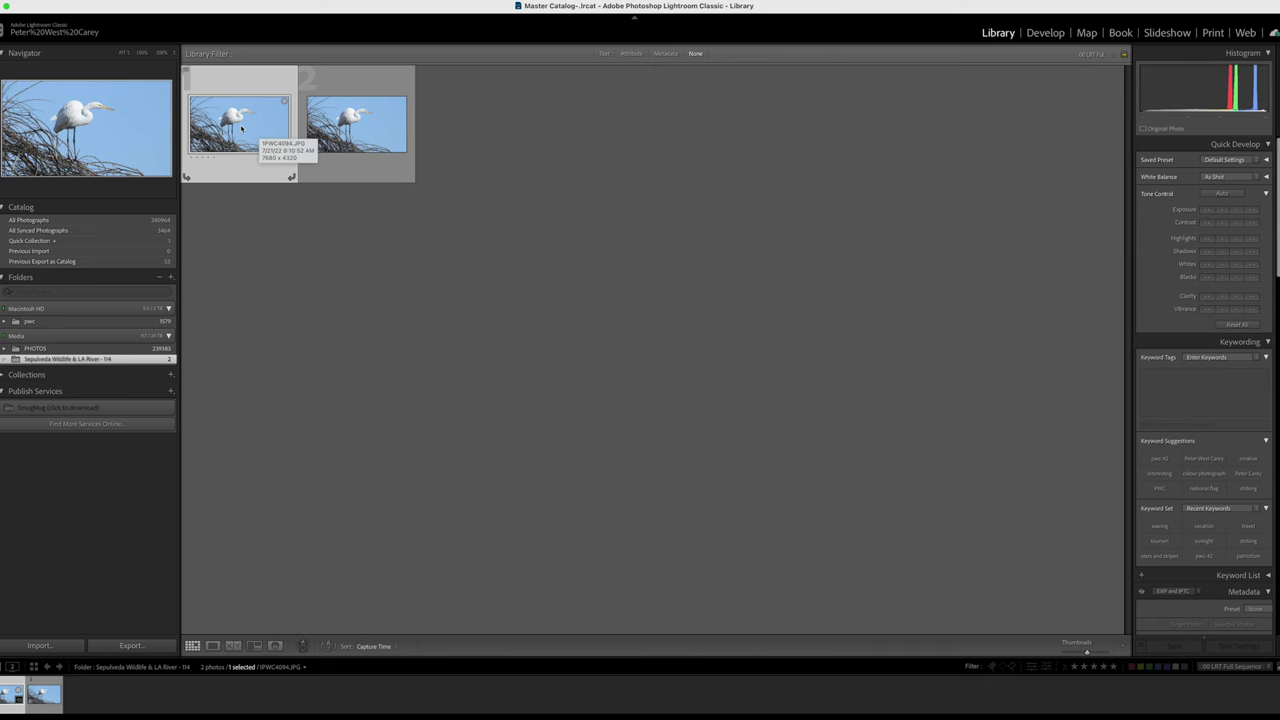
{"action": "double_click", "coordinate": [241, 128]}
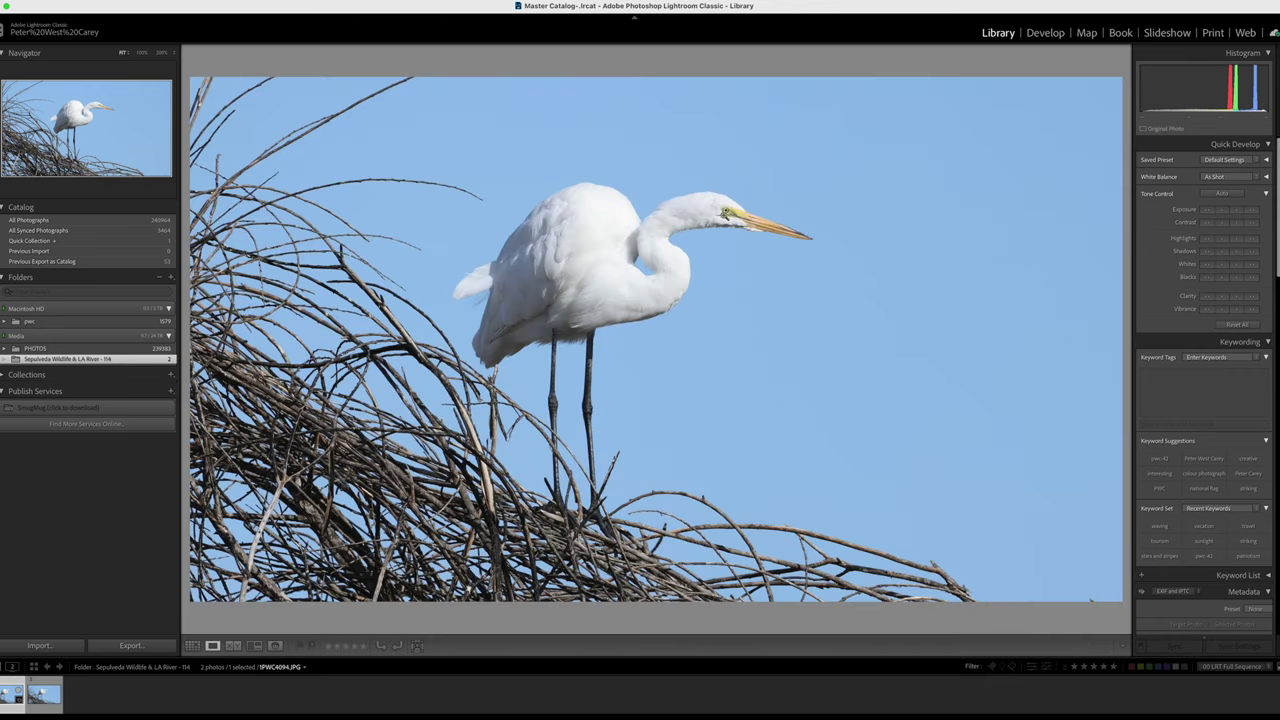
Step: Zoom the egret to 100% and alternate several times between the video-frame grab and in-camera JPEG
{"action": "left_click", "coordinate": [726, 213]}
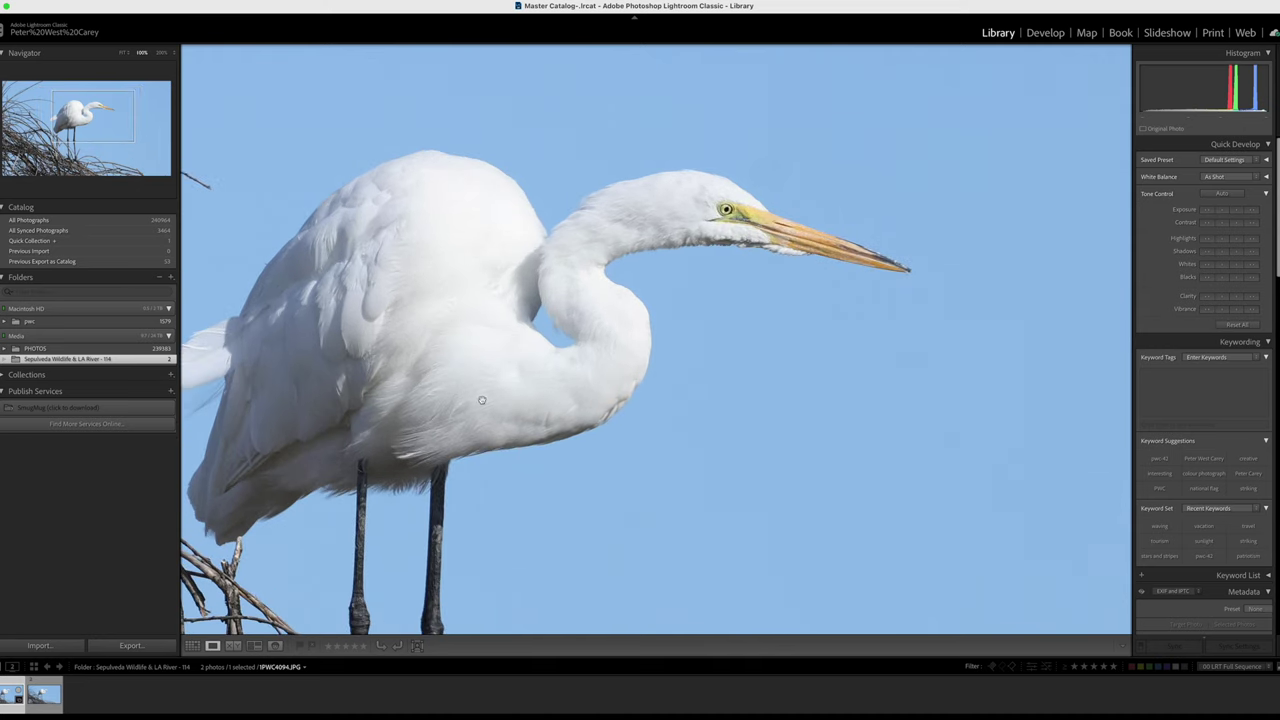
{"action": "left_click", "coordinate": [40, 706]}
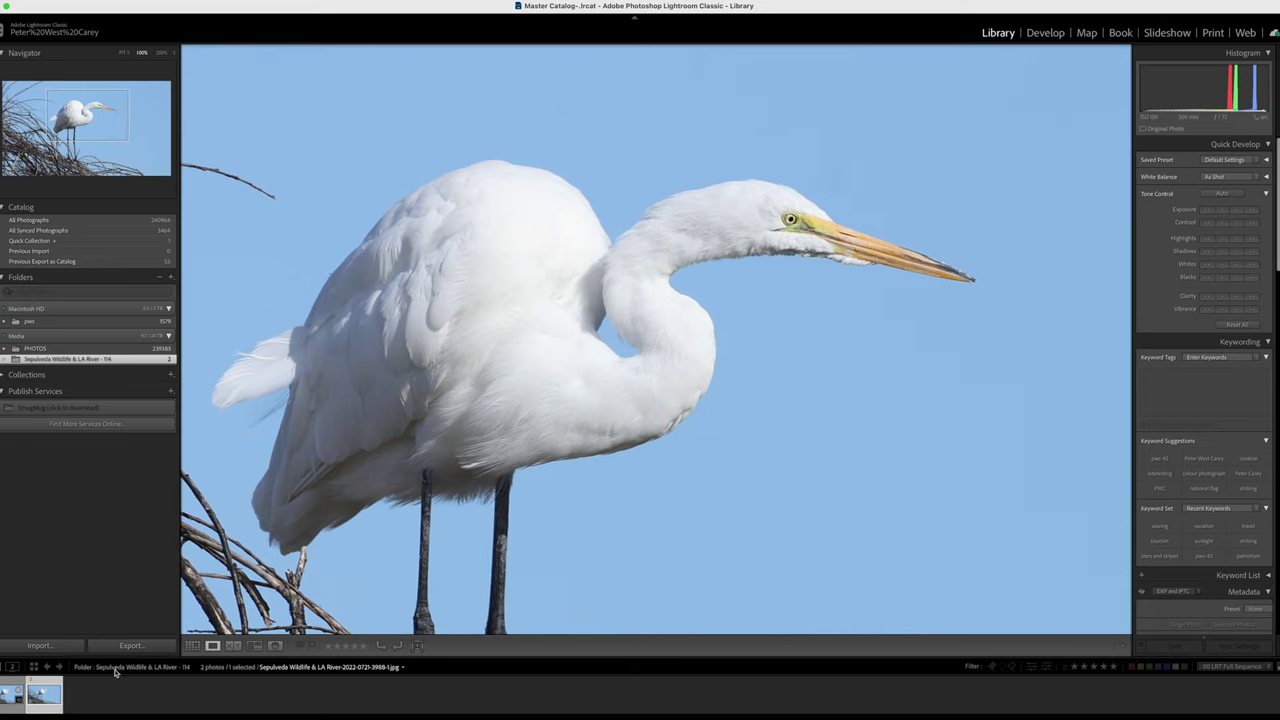
{"action": "left_click", "coordinate": [14, 700]}
{"action": "left_click", "coordinate": [44, 700]}
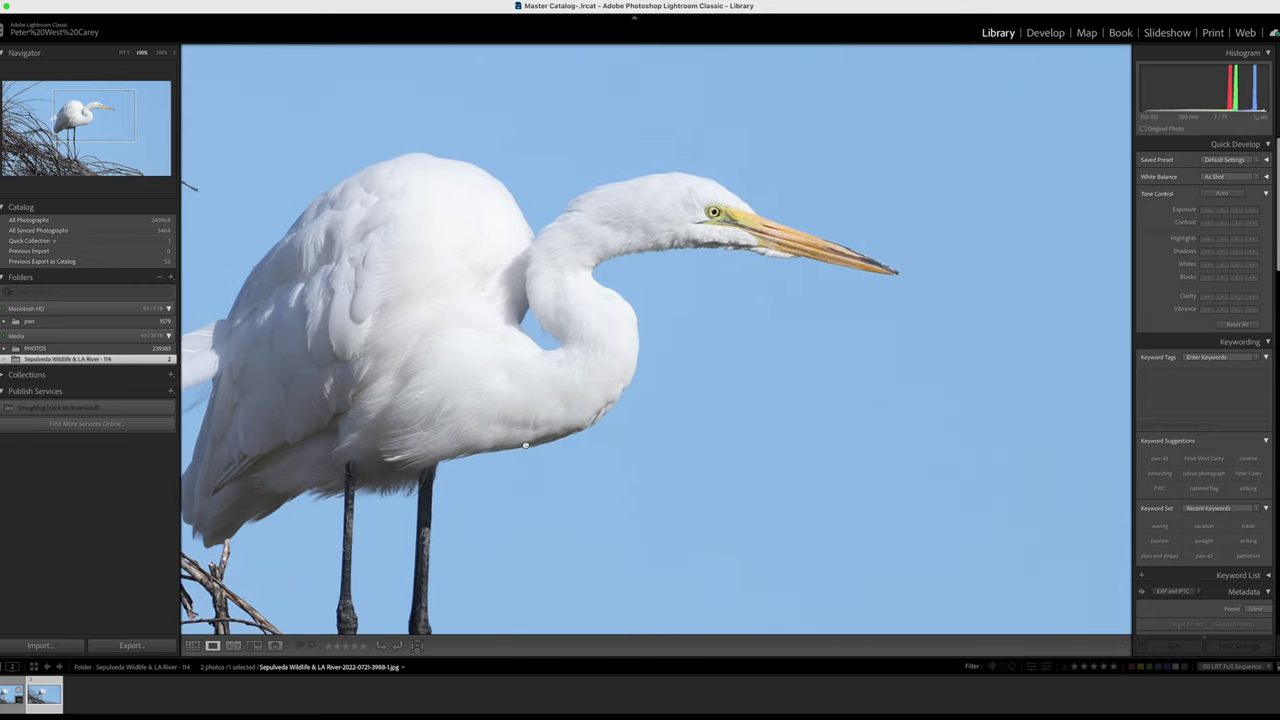
{"action": "left_click", "coordinate": [14, 698]}
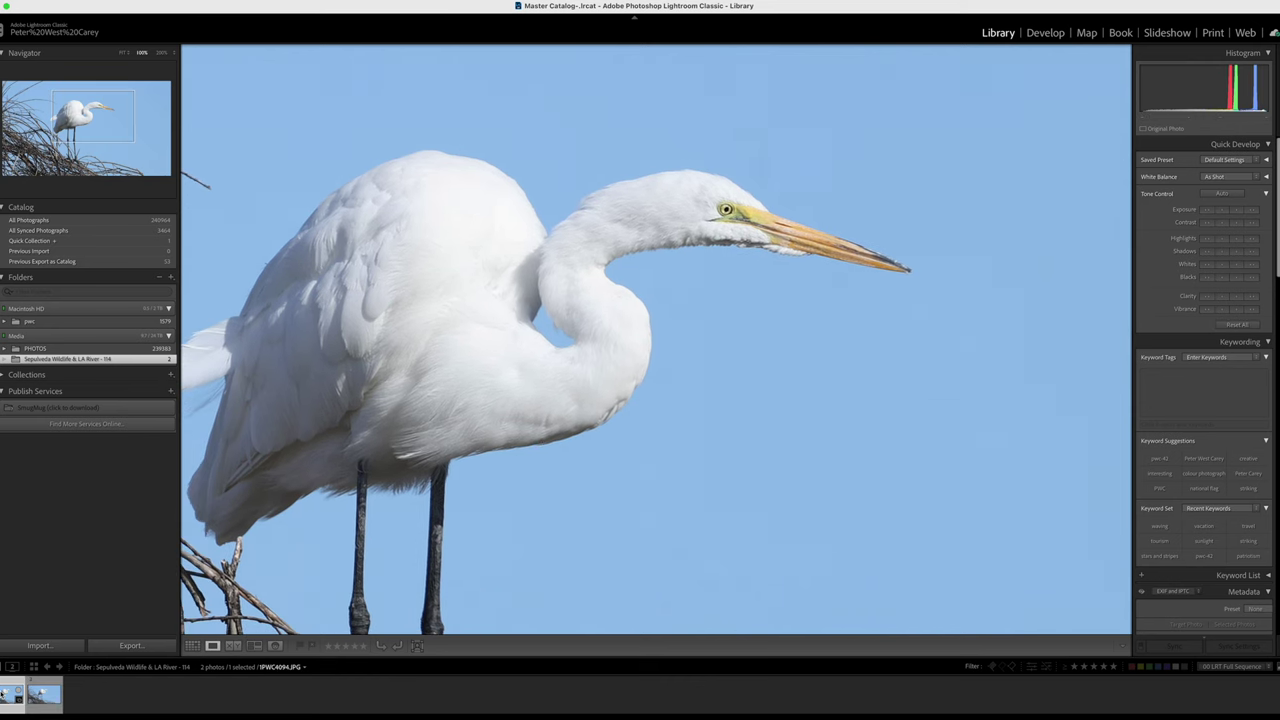
{"action": "left_click", "coordinate": [40, 696]}
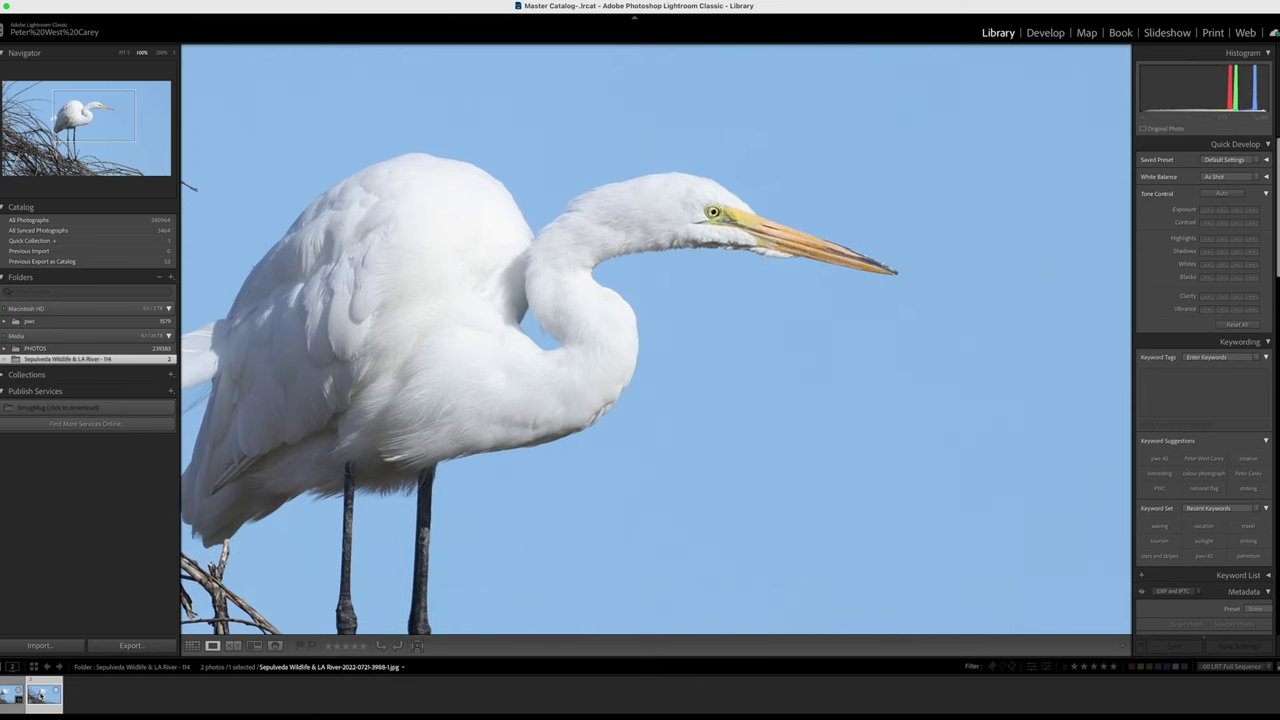
{"action": "left_click", "coordinate": [12, 700]}
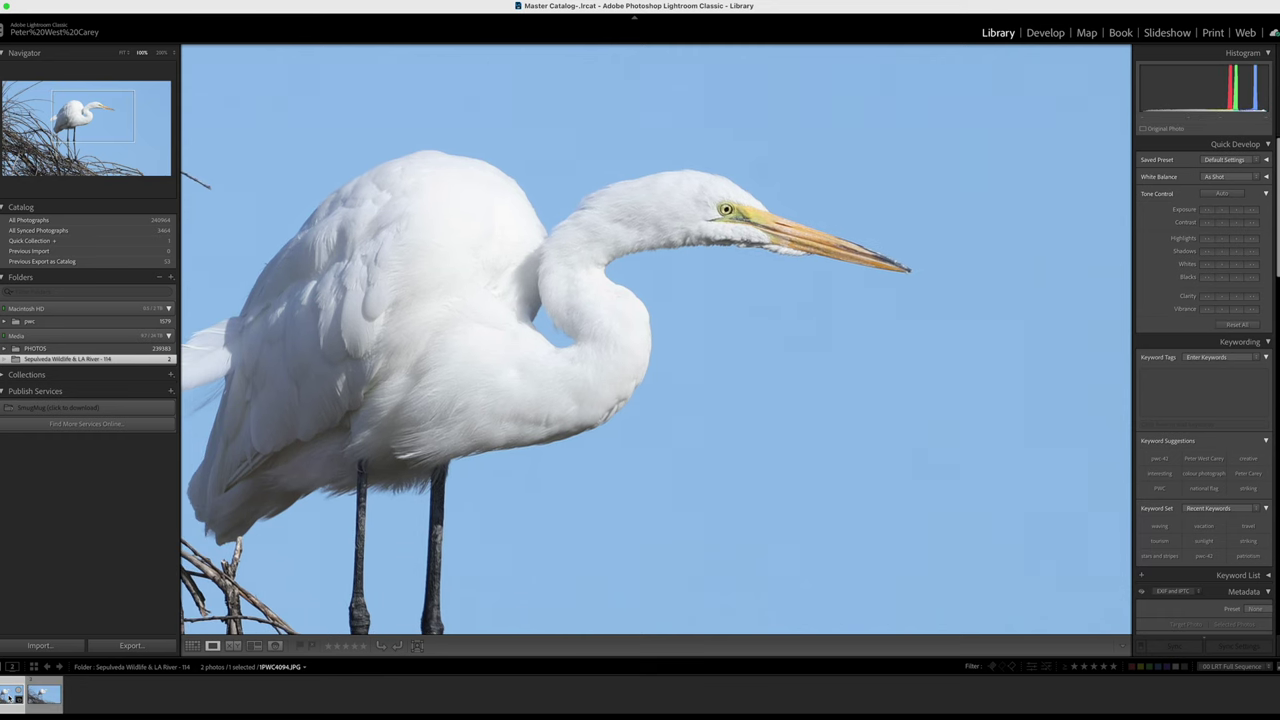
{"action": "mouse_move", "coordinate": [12, 694]}
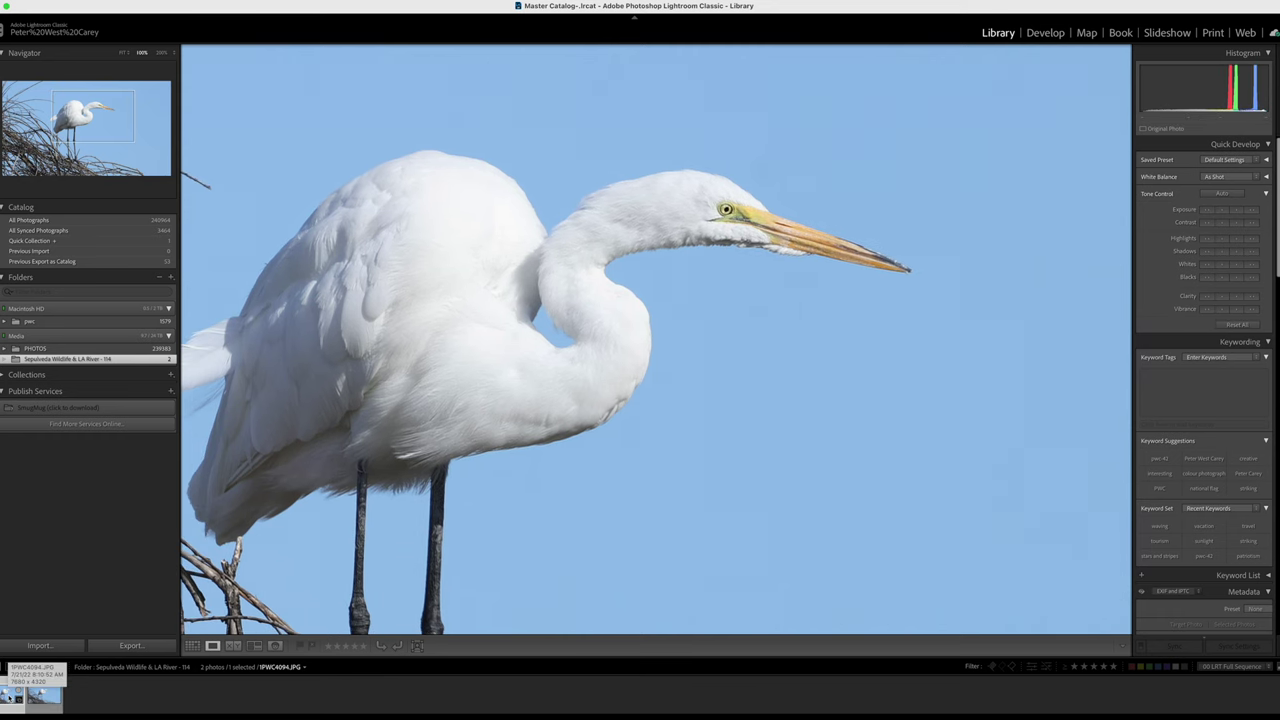
{"action": "left_click", "coordinate": [36, 696]}
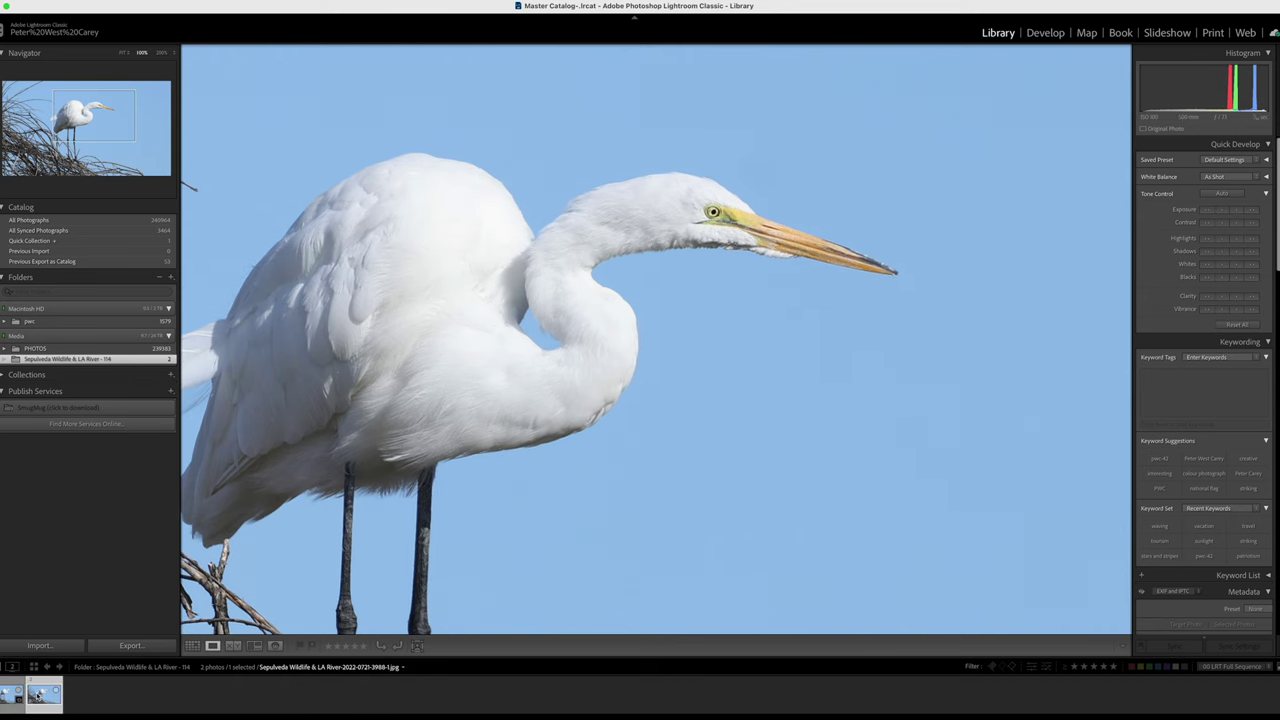
Step: Zoom to 200% and pan to the egret's head in both frames
{"action": "left_click", "coordinate": [176, 53]}
{"action": "left_click", "coordinate": [176, 80]}
{"action": "mouse_move", "coordinate": [671, 128]}
{"action": "left_mouse_down"}
{"action": "mouse_move", "coordinate": [546, 329]}
{"action": "mouse_move", "coordinate": [479, 381]}
{"action": "left_mouse_up"}
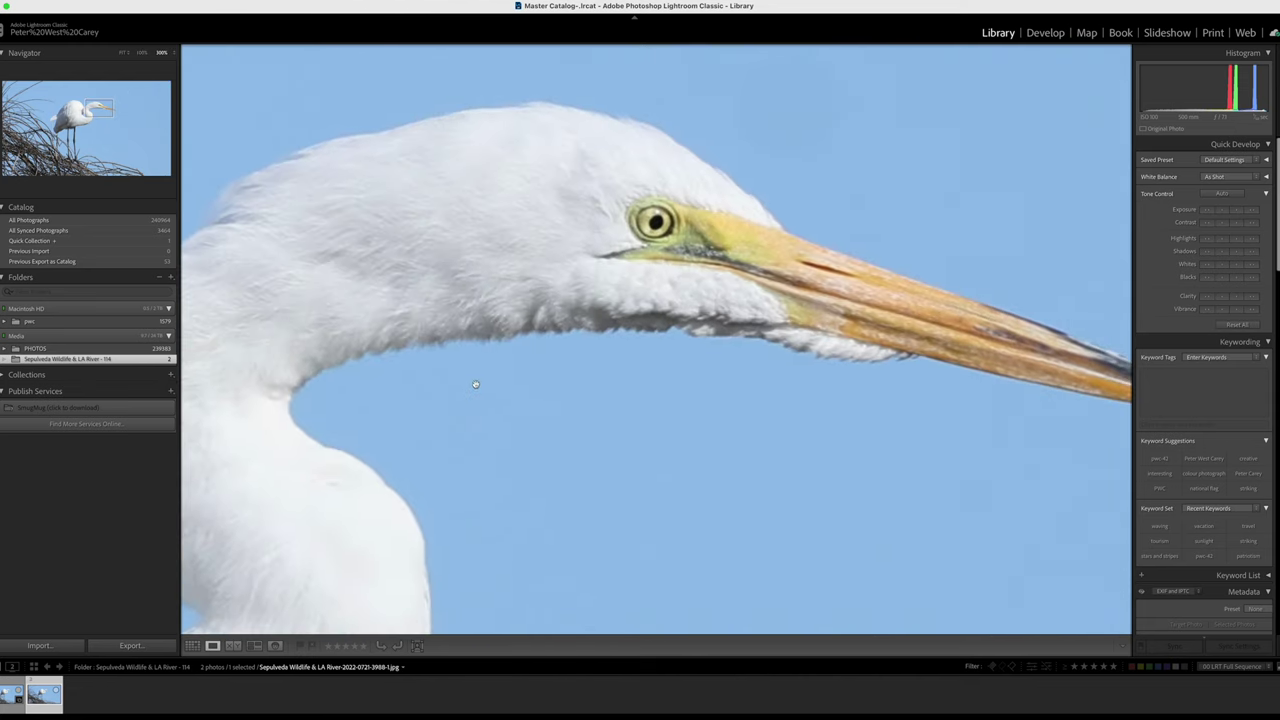
{"action": "left_click", "coordinate": [10, 697]}
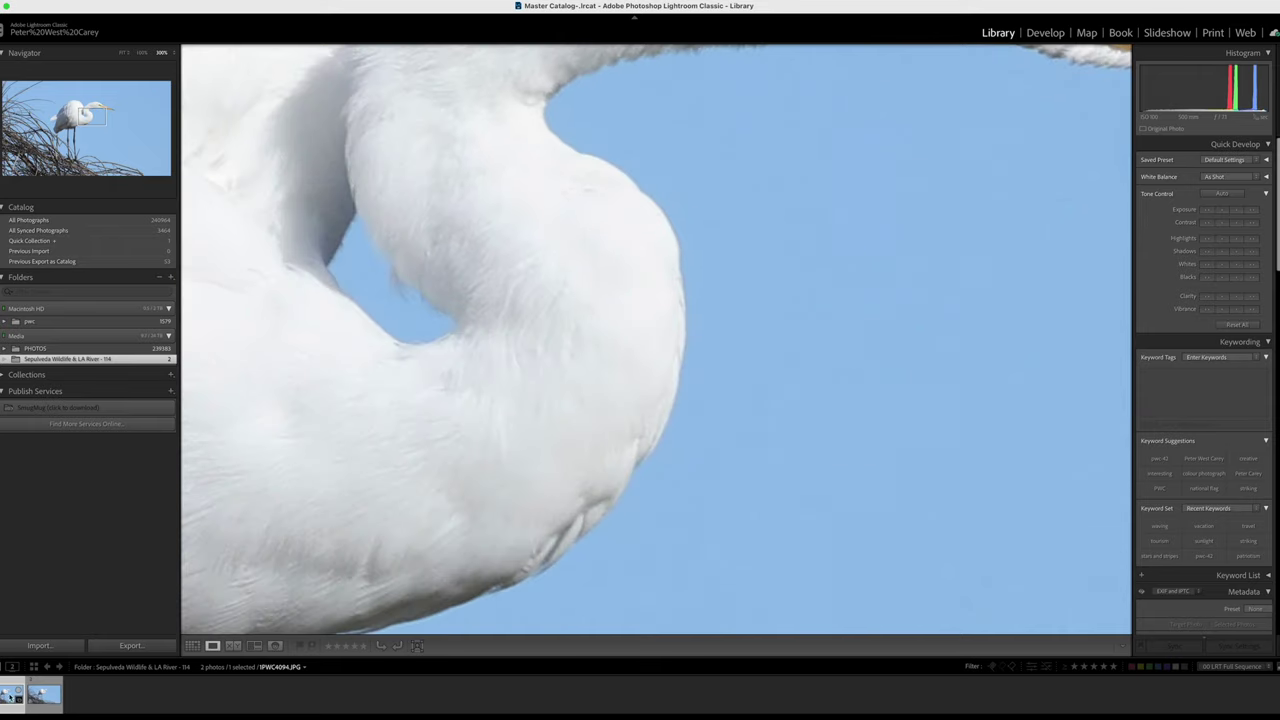
{"action": "mouse_move", "coordinate": [520, 289]}
{"action": "left_mouse_down"}
{"action": "mouse_move", "coordinate": [471, 457]}
{"action": "mouse_move", "coordinate": [424, 511]}
{"action": "left_mouse_up"}
Step: Flip between the video-frame still and 1PWC4094.JPG to compare the neck feathers
{"action": "key", "text": "Right"}
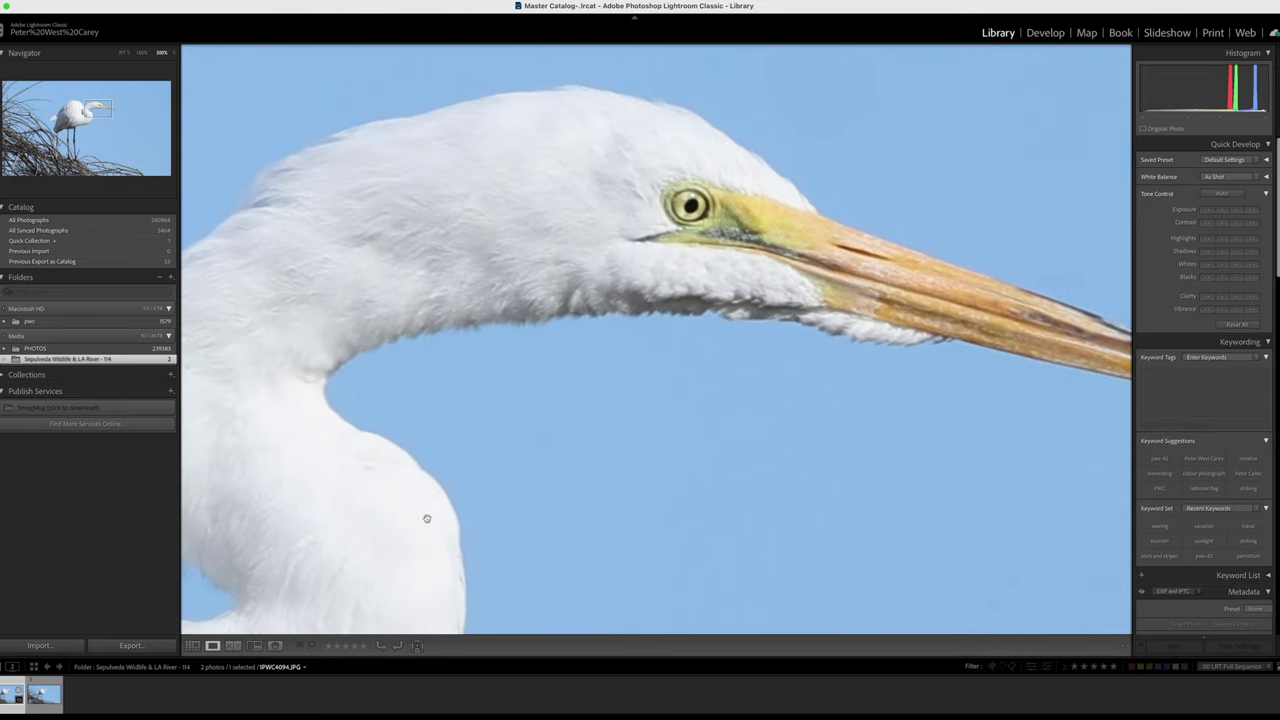
{"action": "key", "text": "Left"}
{"action": "mouse_move", "coordinate": [12, 694]}
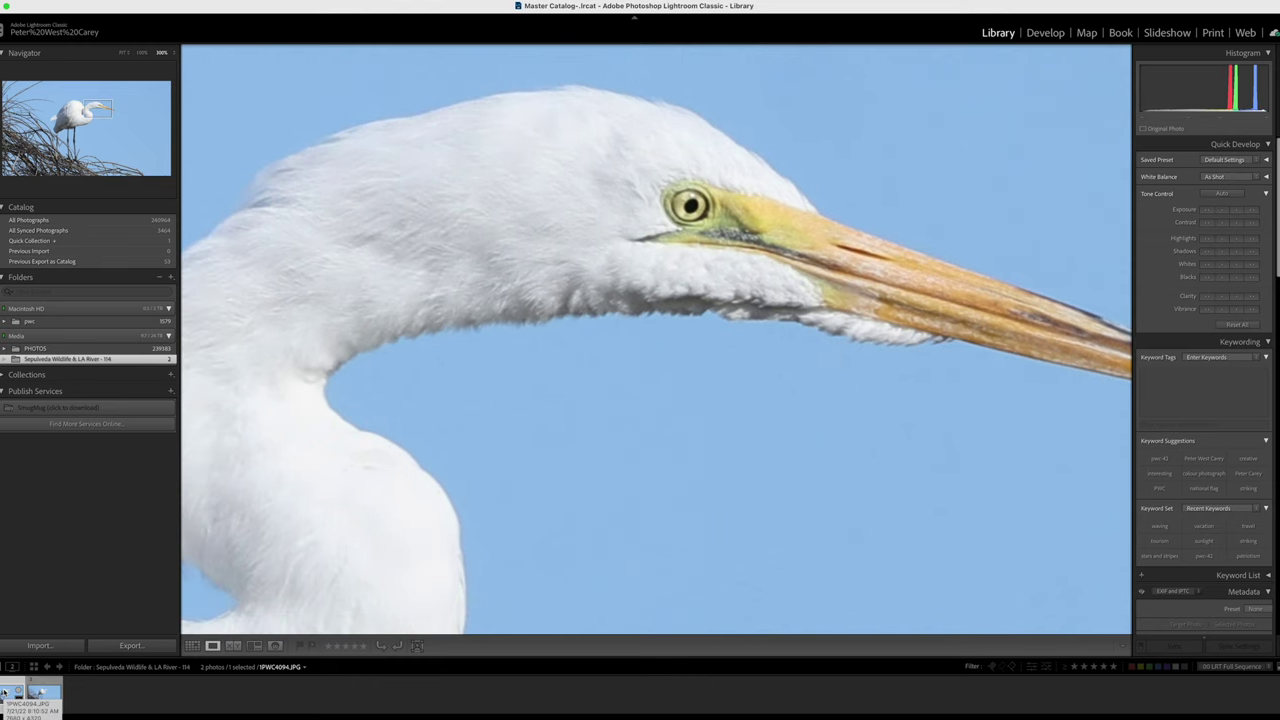
{"action": "left_click", "coordinate": [38, 692]}
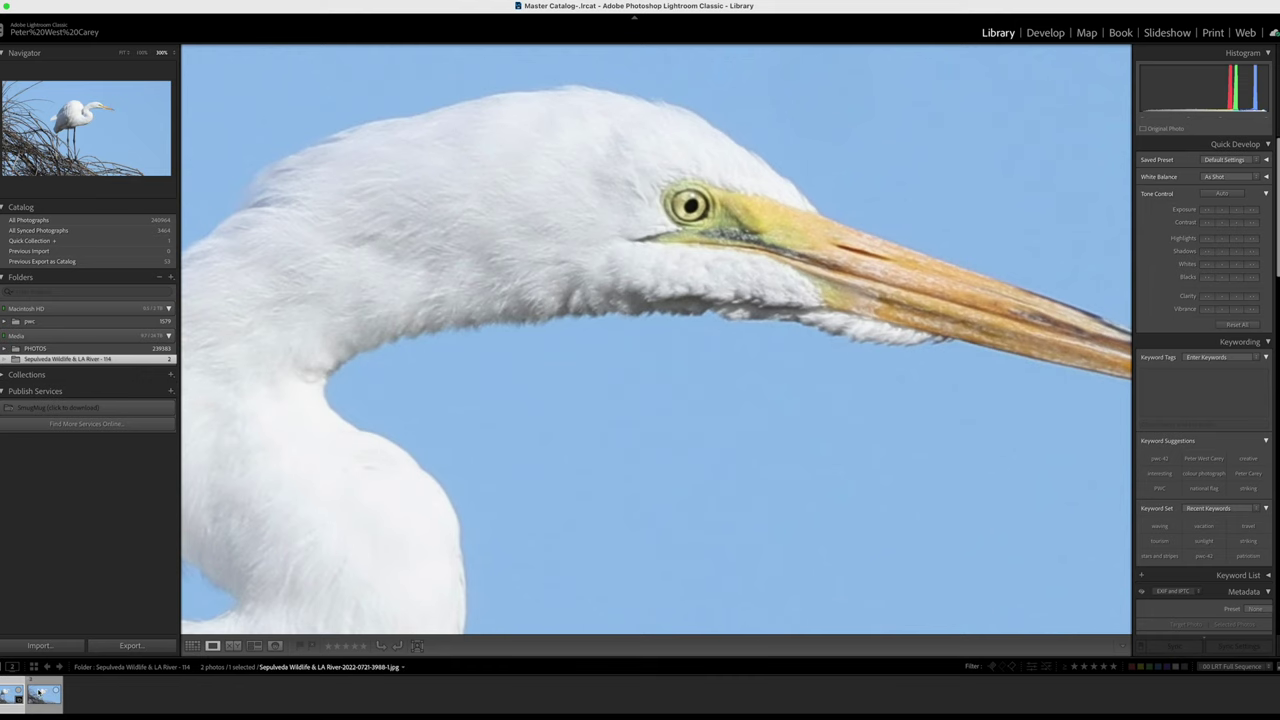
{"action": "left_click", "coordinate": [10, 697]}
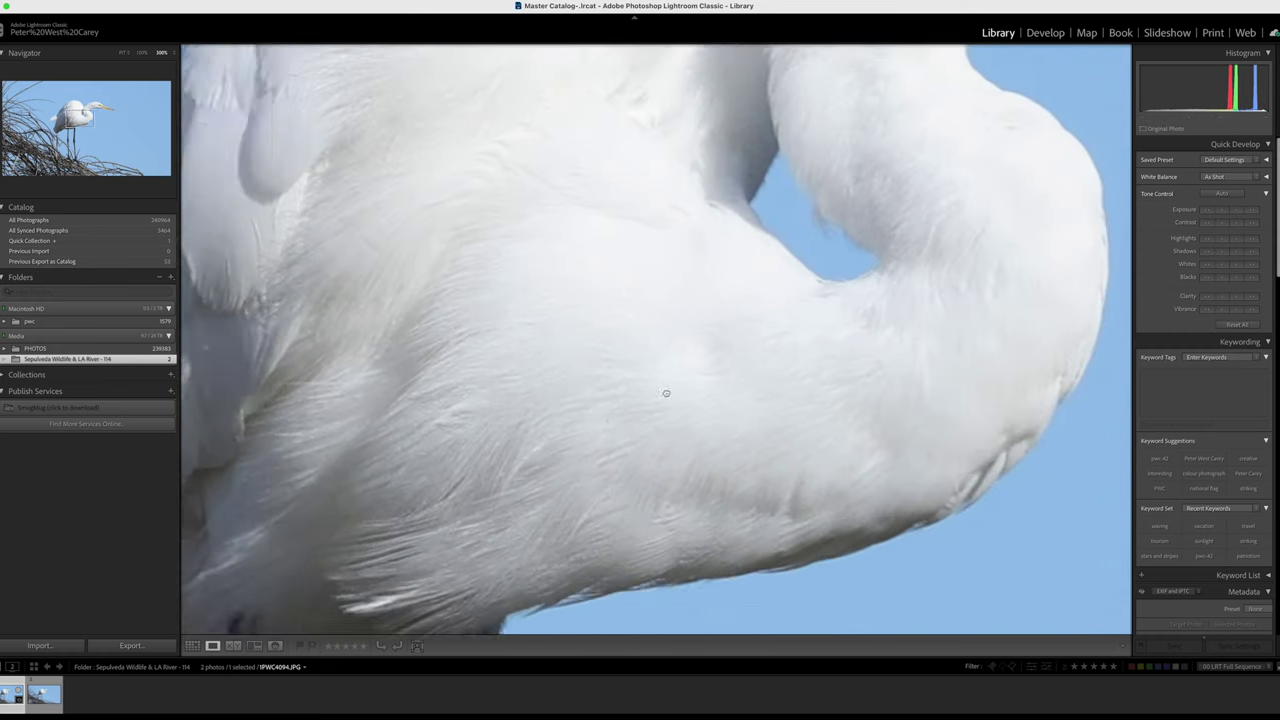
Step: Pan both close-ups to the egret's body and legs, aligning the feathers
{"action": "mouse_move", "coordinate": [666, 391]}
{"action": "left_mouse_down"}
{"action": "mouse_move", "coordinate": [533, 311]}
{"action": "mouse_move", "coordinate": [834, 171]}
{"action": "left_mouse_up"}
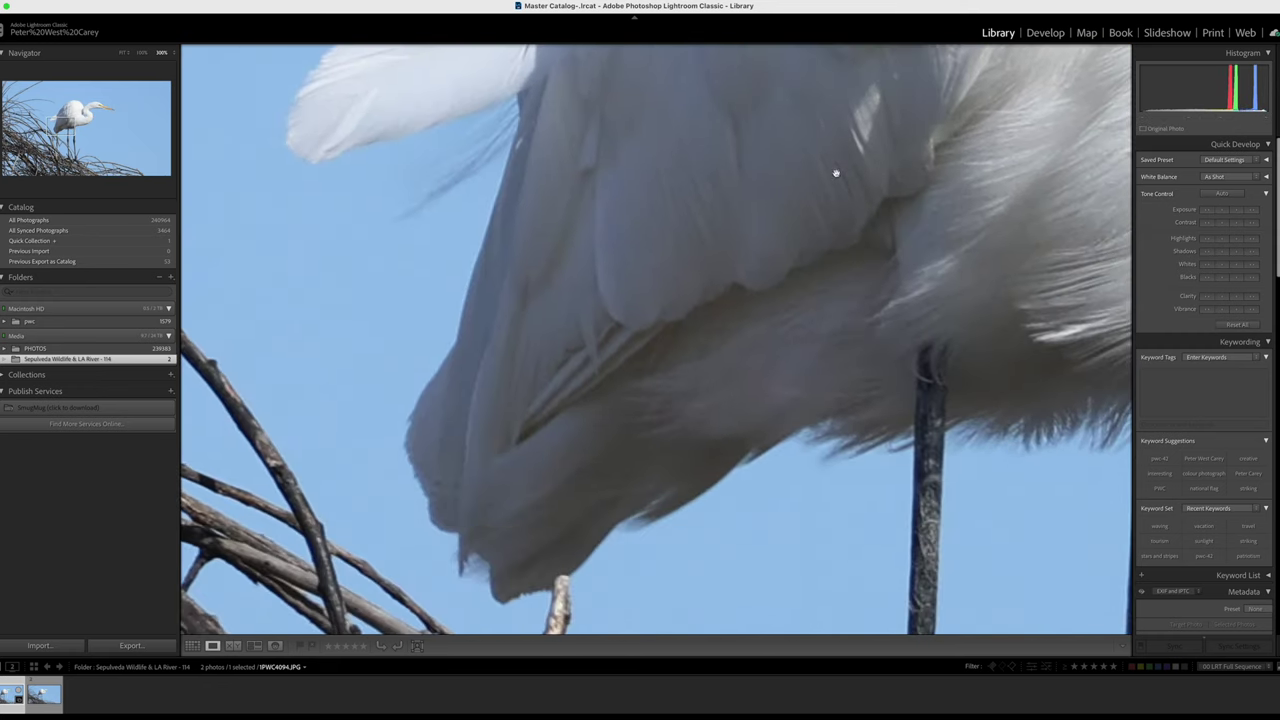
{"action": "left_click", "coordinate": [42, 697]}
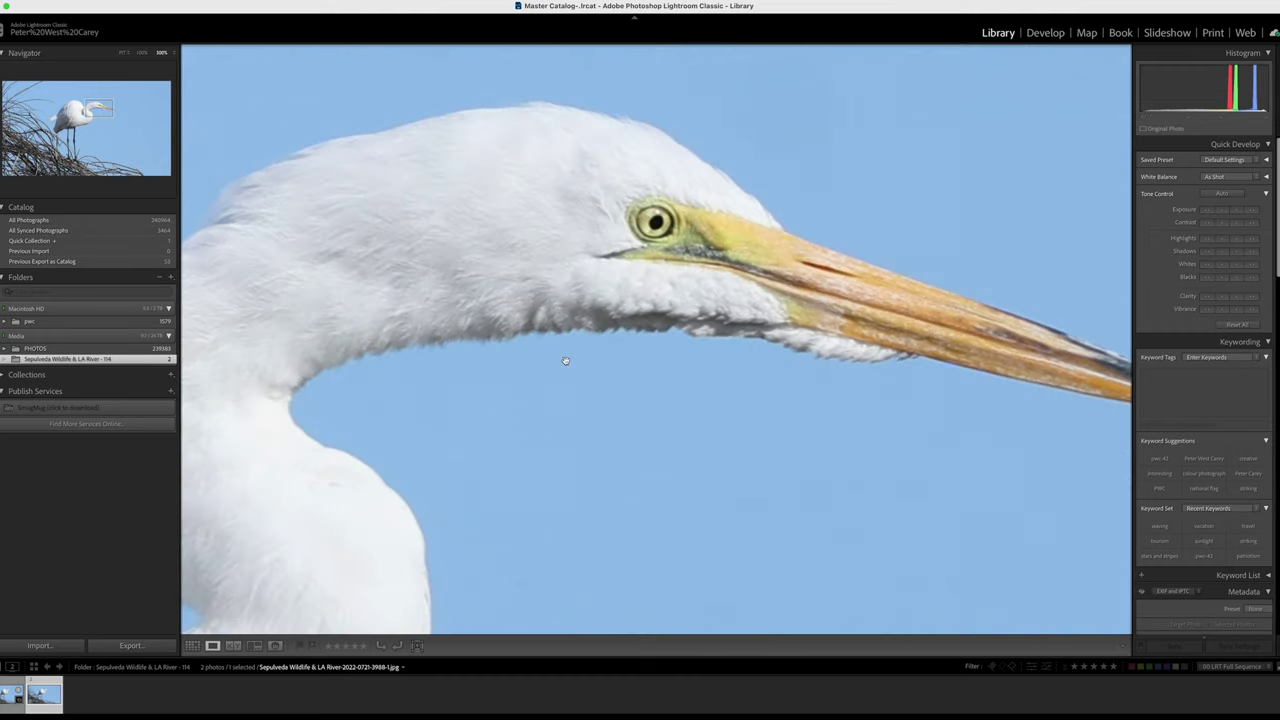
{"action": "mouse_move", "coordinate": [387, 481]}
{"action": "left_mouse_down"}
{"action": "mouse_move", "coordinate": [607, 324]}
{"action": "mouse_move", "coordinate": [871, 286]}
{"action": "mouse_move", "coordinate": [794, 286]}
{"action": "left_mouse_up"}
{"action": "scroll", "coordinate": [607, 324], "scroll_direction": "down", "scroll_amount": 5}
{"action": "left_click", "coordinate": [9, 695]}
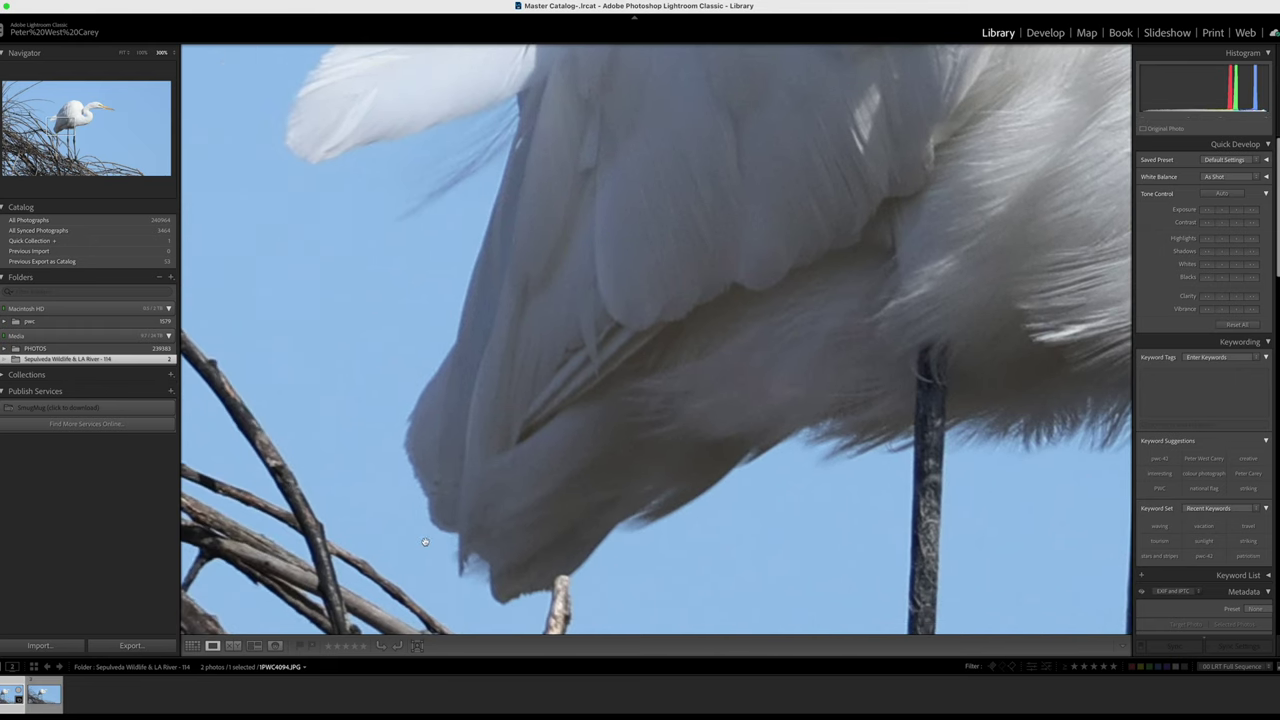
{"action": "left_click_drag", "start_coordinate": [425, 543], "coordinate": [371, 543]}
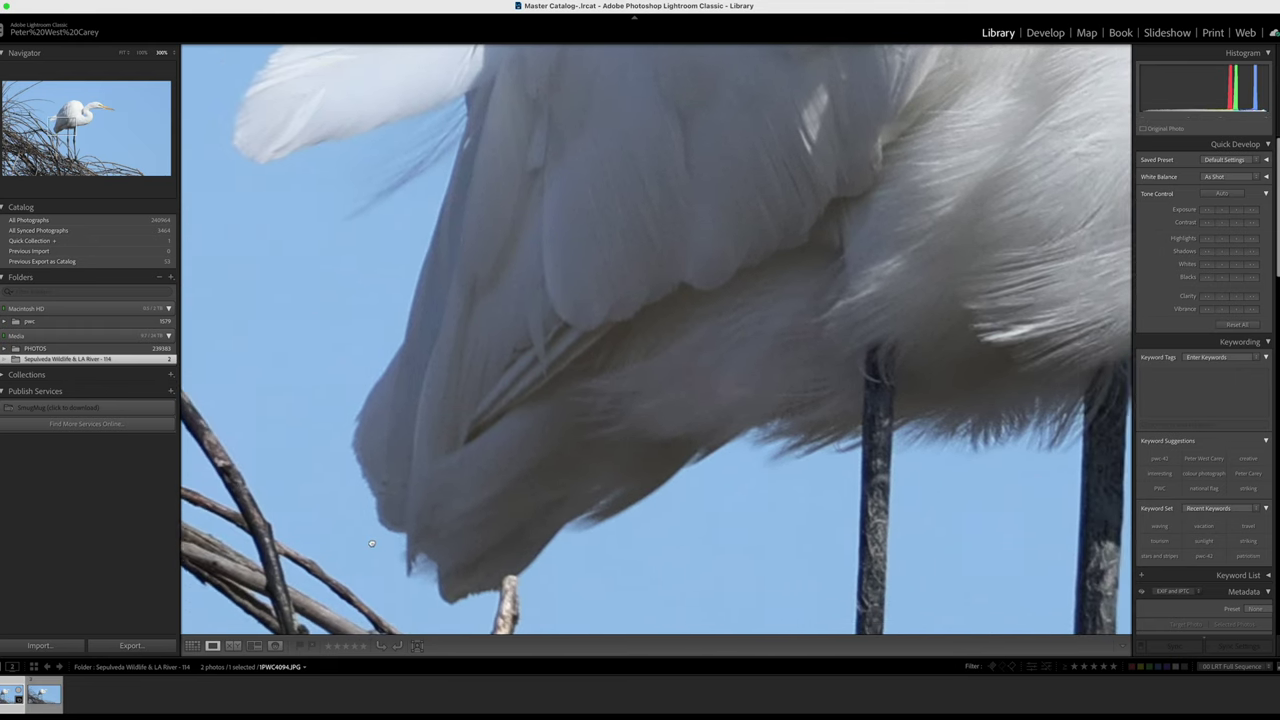
Step: Flip between the two frames to compare lower-feather detail, then fit 1PWC4094.JPG to view
{"action": "left_click", "coordinate": [42, 693]}
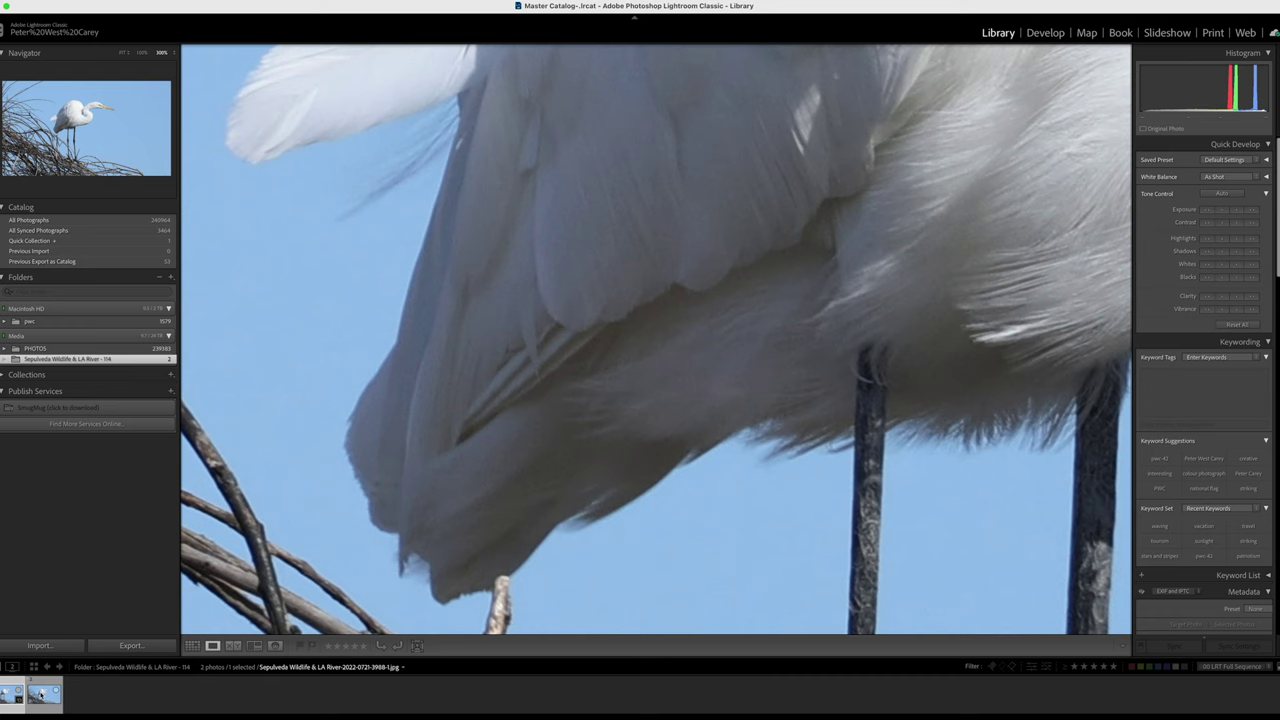
{"action": "left_click", "coordinate": [12, 696]}
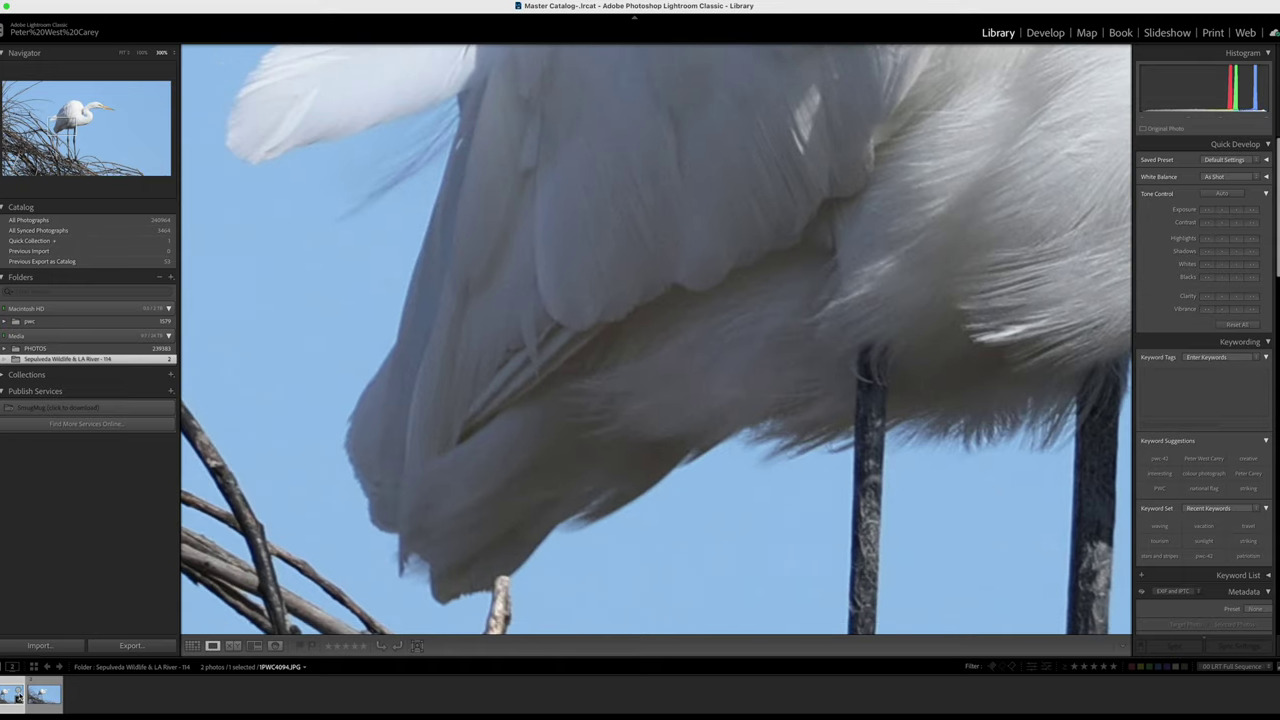
{"action": "key", "text": "Right"}
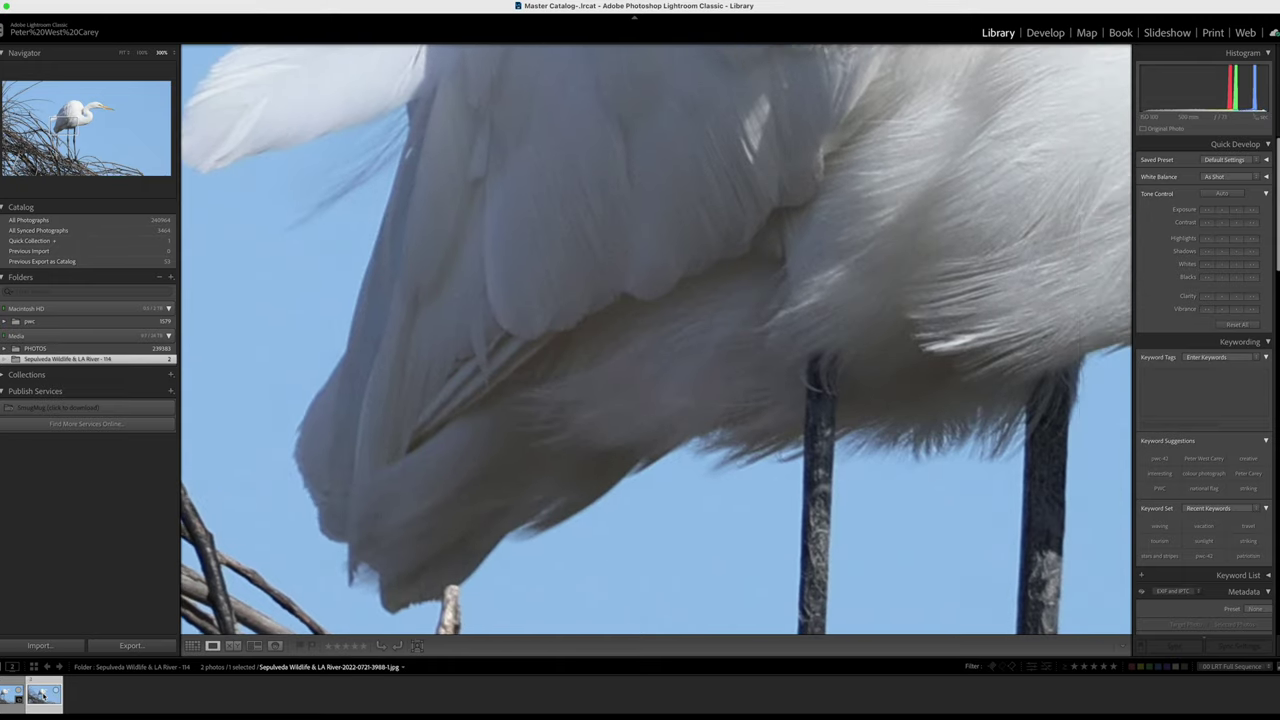
{"action": "key", "text": "Left"}
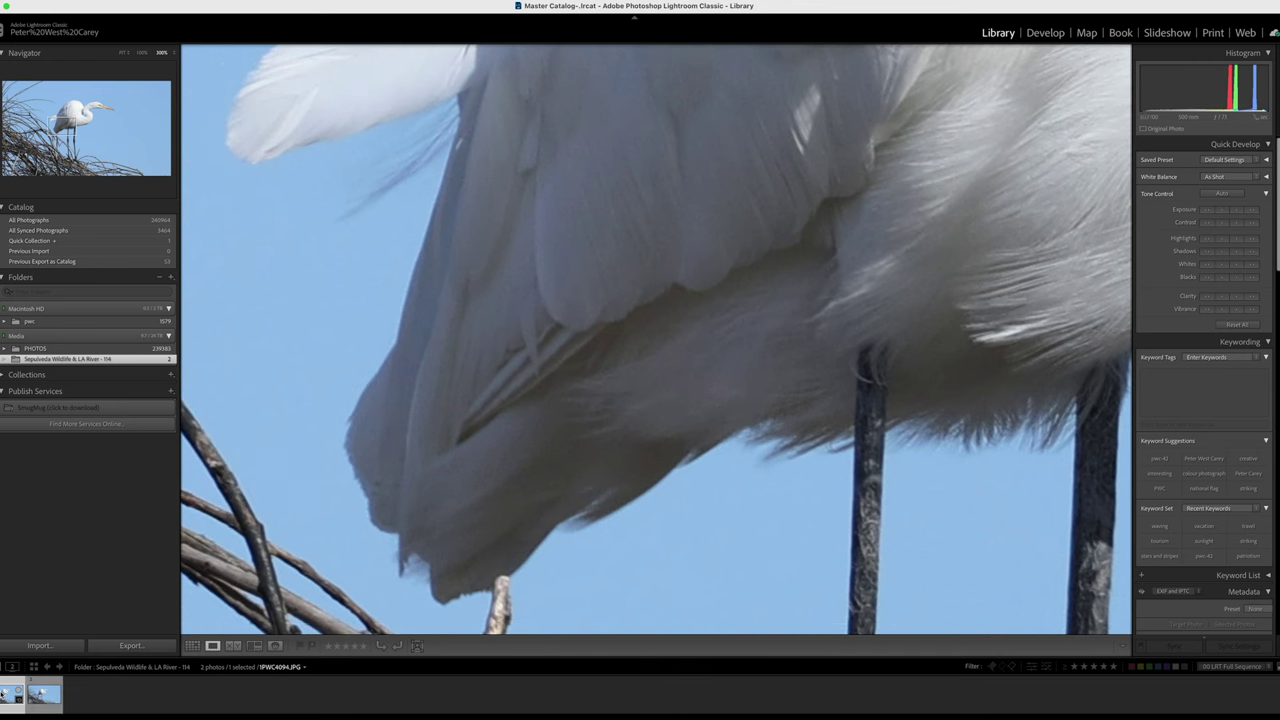
{"action": "left_click", "coordinate": [395, 489]}
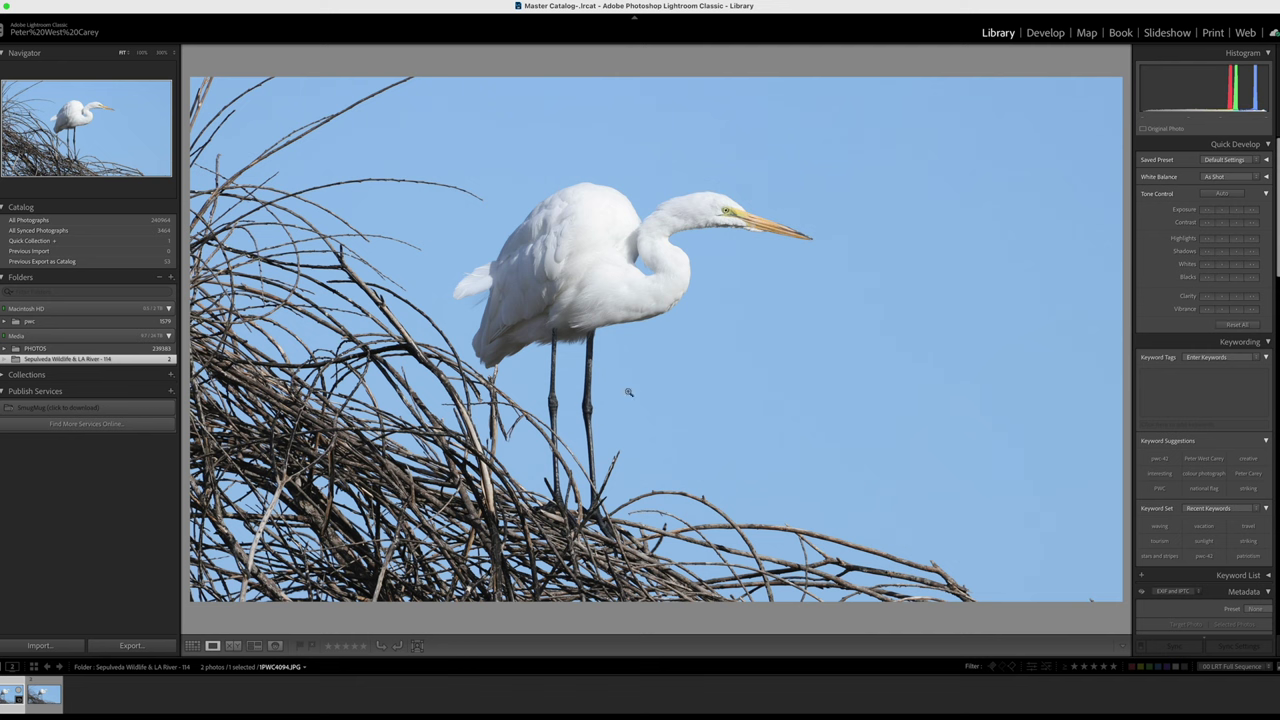
Step: Scroll the right panel to Metadata and show the video-frame still's file size and dimensions
{"action": "scroll", "coordinate": [1176, 447], "scroll_direction": "down", "scroll_amount": 3}
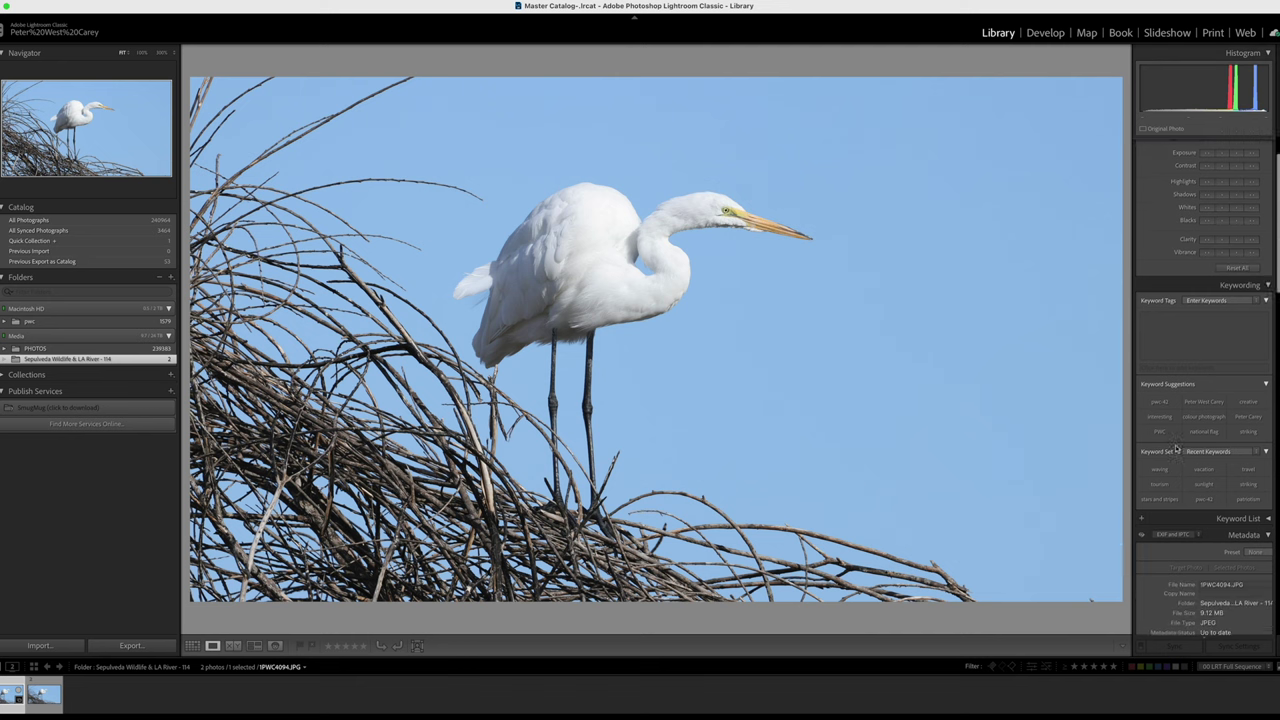
{"action": "scroll", "coordinate": [1176, 447], "scroll_direction": "down", "scroll_amount": 3}
{"action": "scroll", "coordinate": [1176, 447], "scroll_direction": "down", "scroll_amount": 2}
{"action": "scroll", "coordinate": [1176, 449], "scroll_direction": "up", "scroll_amount": 2}
{"action": "scroll", "coordinate": [1176, 449], "scroll_direction": "up", "scroll_amount": 2}
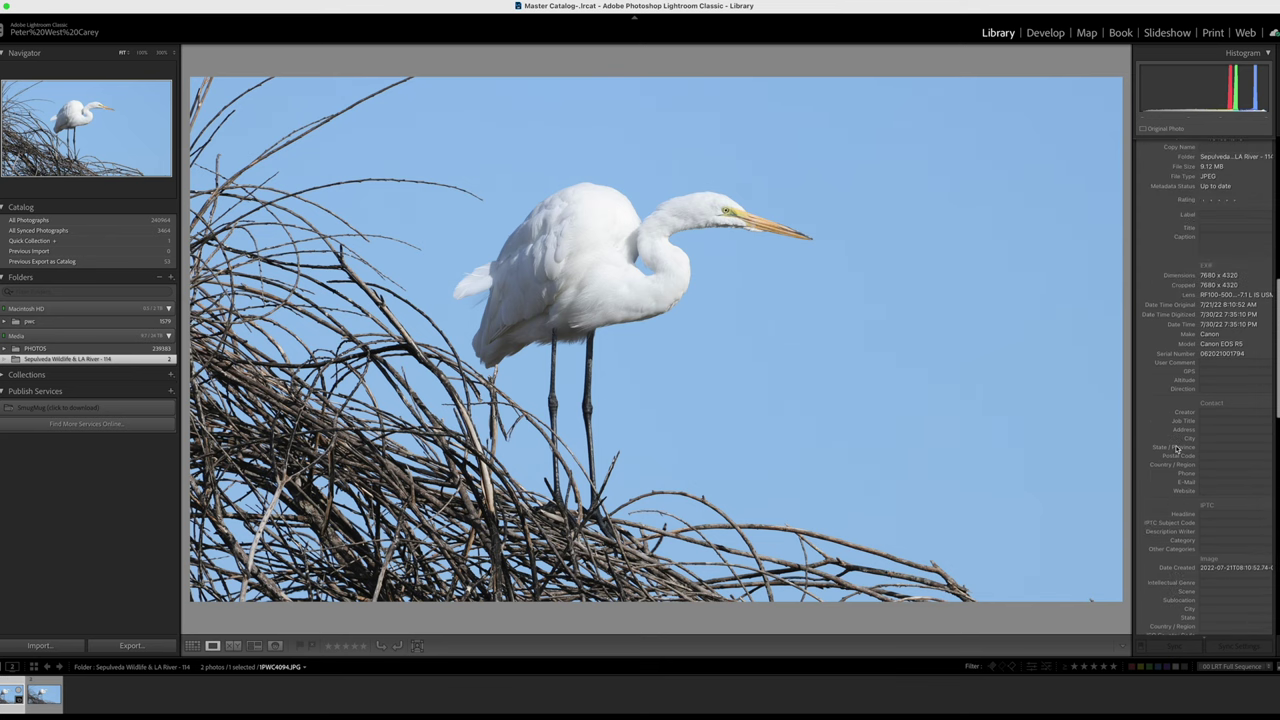
{"action": "scroll", "coordinate": [1176, 449], "scroll_direction": "up", "scroll_amount": 2}
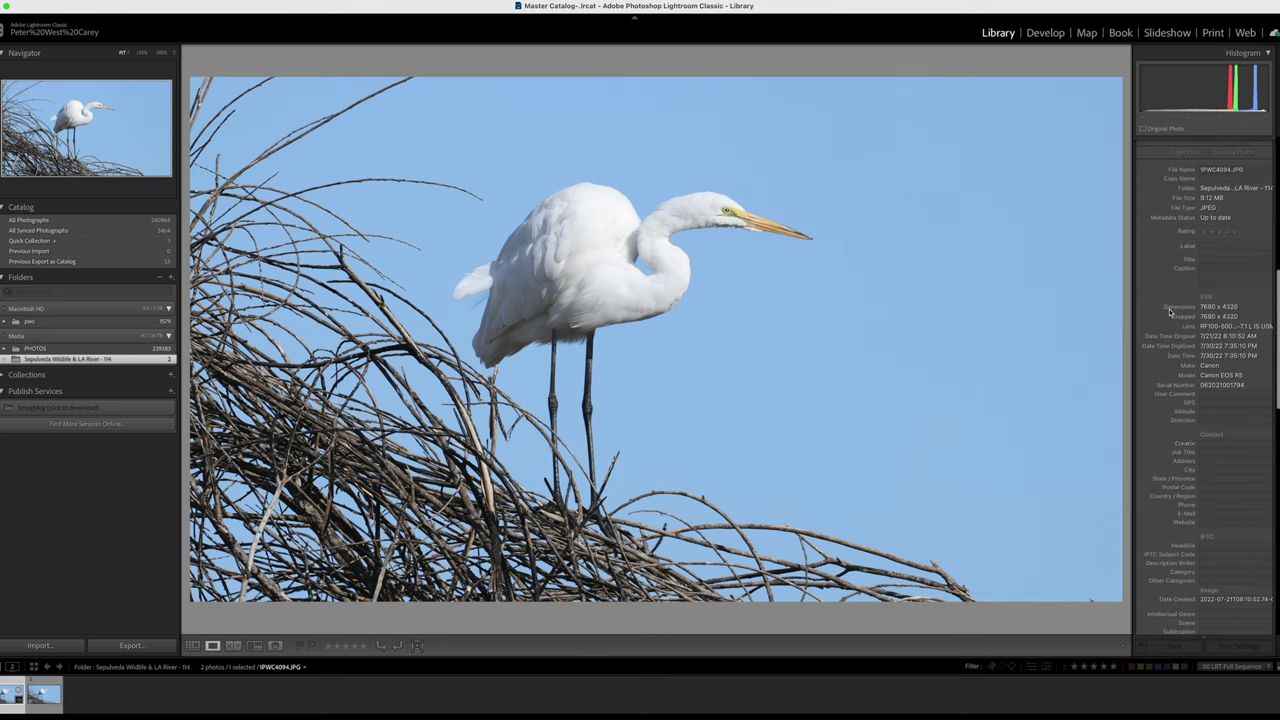
{"action": "scroll", "coordinate": [1168, 311], "scroll_direction": "up", "scroll_amount": 2}
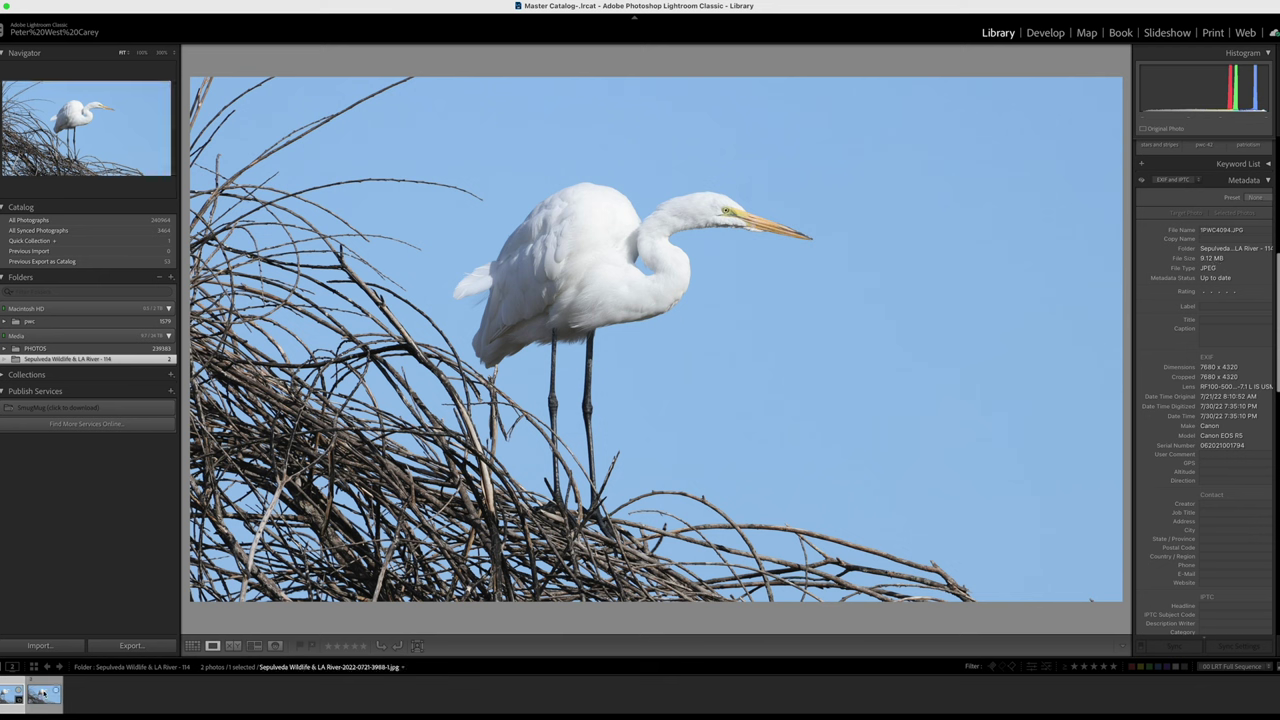
{"action": "mouse_move", "coordinate": [43, 693]}
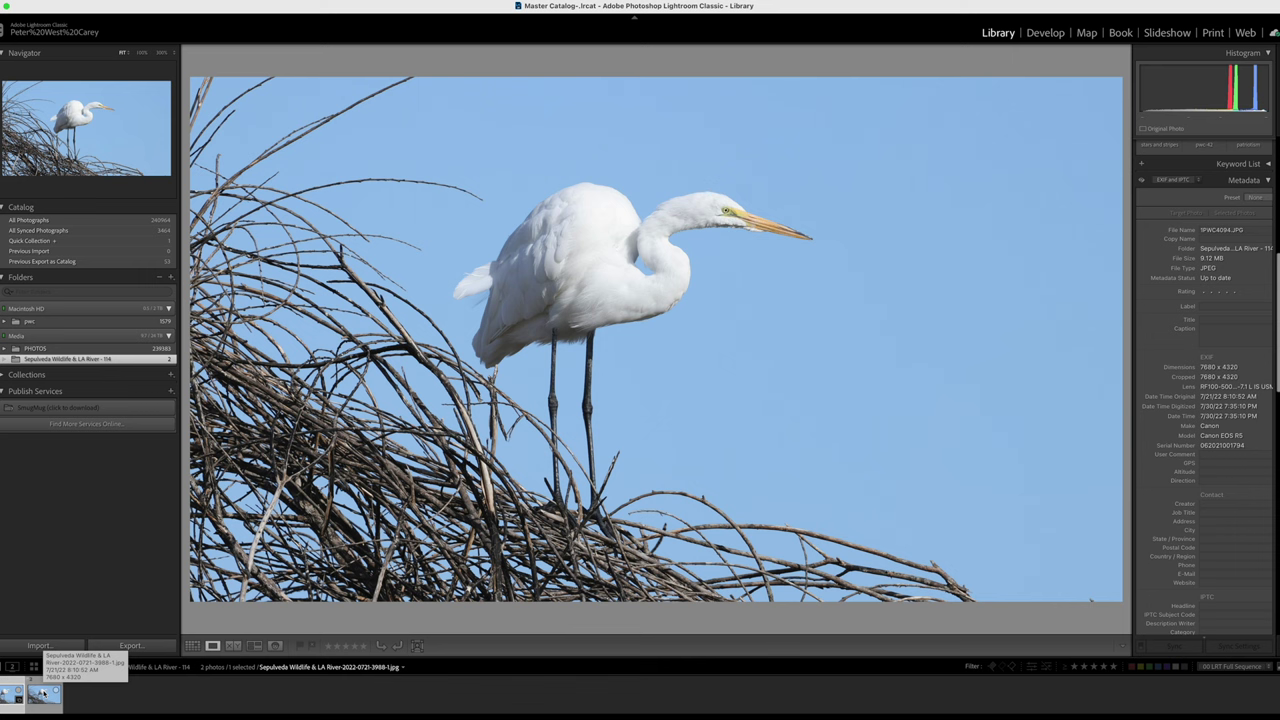
{"action": "left_click", "coordinate": [42, 692]}
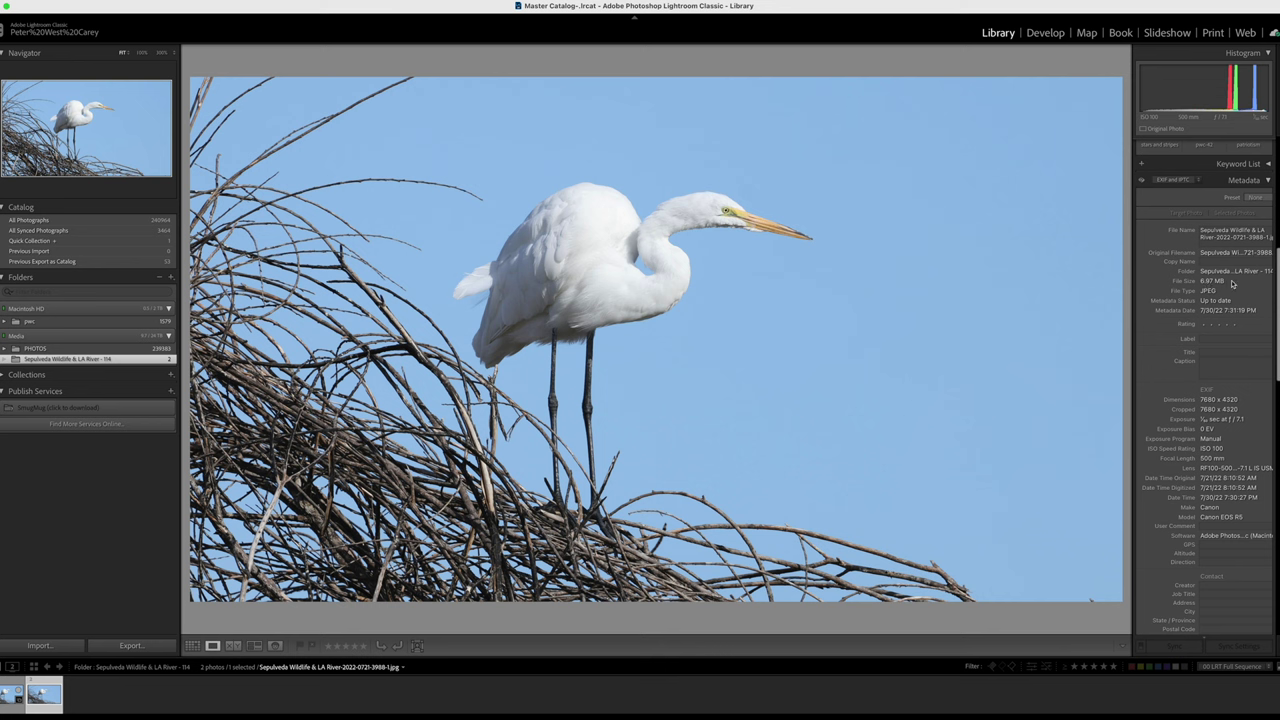
Step: Compare metadata: in-camera JPEG at 9.12 MB versus the 7680 x 4320 video-frame still at 6.97 MB
{"action": "left_click", "coordinate": [8, 696]}
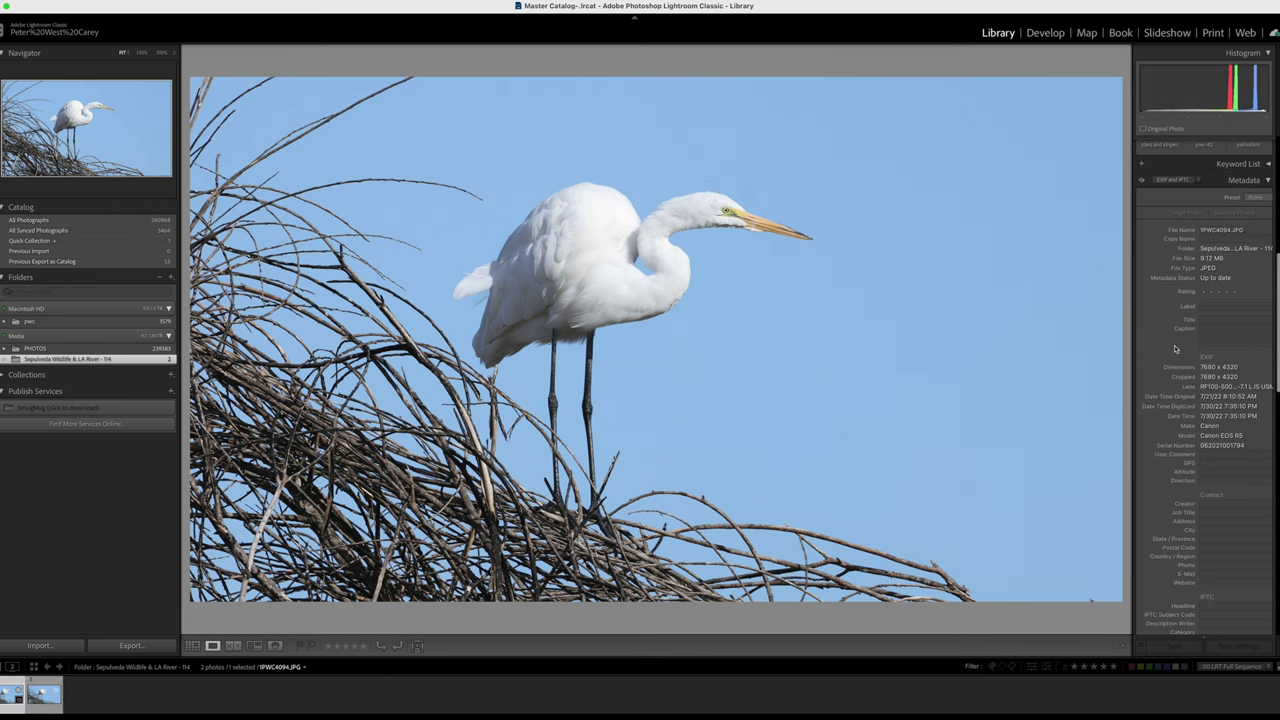
{"action": "scroll", "coordinate": [1179, 348], "scroll_direction": "up", "scroll_amount": 1}
{"action": "scroll", "coordinate": [1179, 348], "scroll_direction": "up", "scroll_amount": 1}
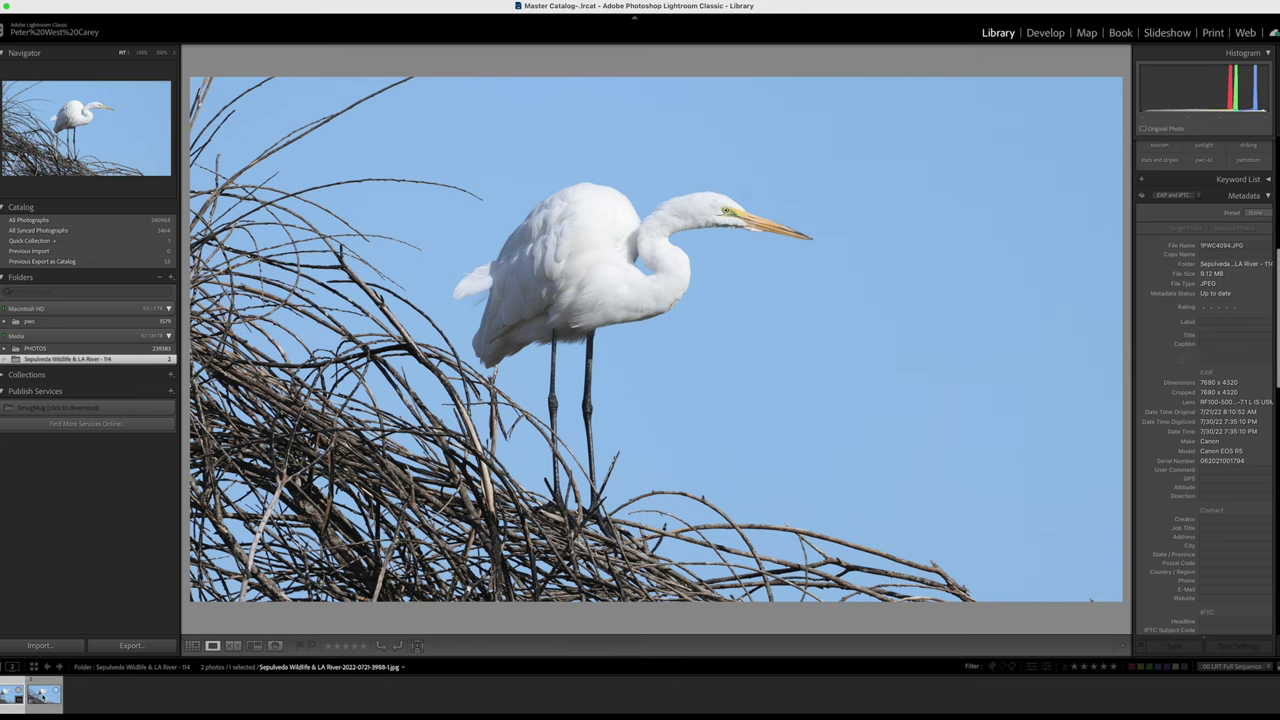
{"action": "left_click", "coordinate": [42, 697]}
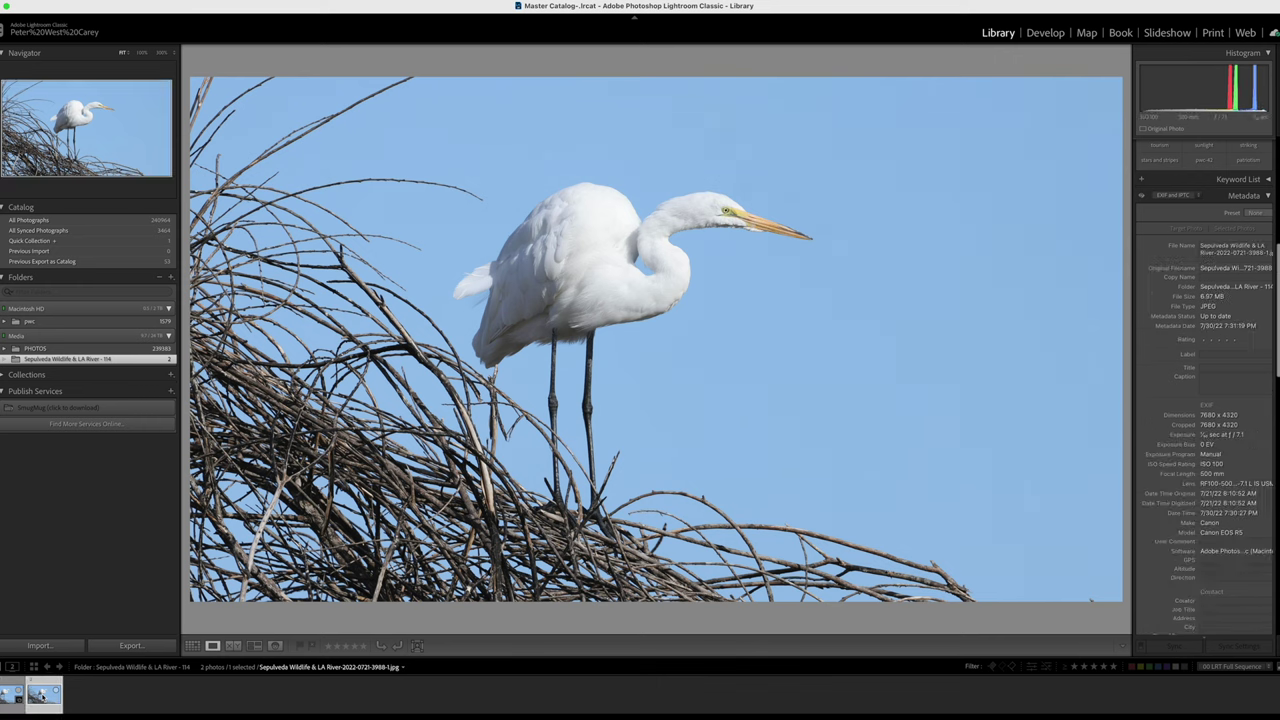